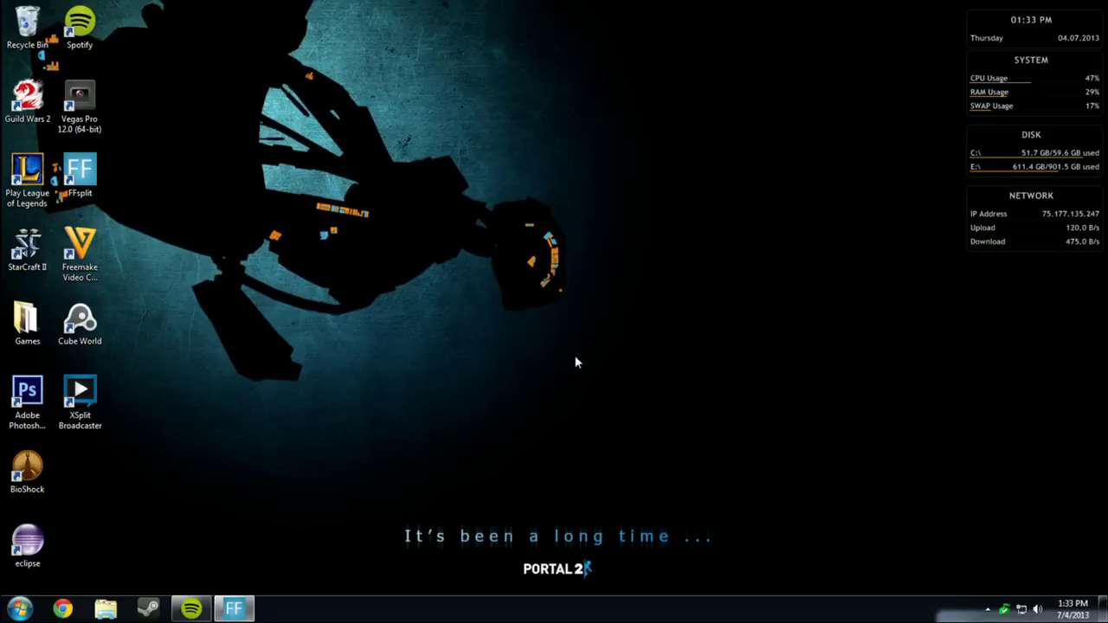
Step: Open Windows Explorer and go to the Program Files(x86) folder on the HDD (E:) drive
click(105, 608)
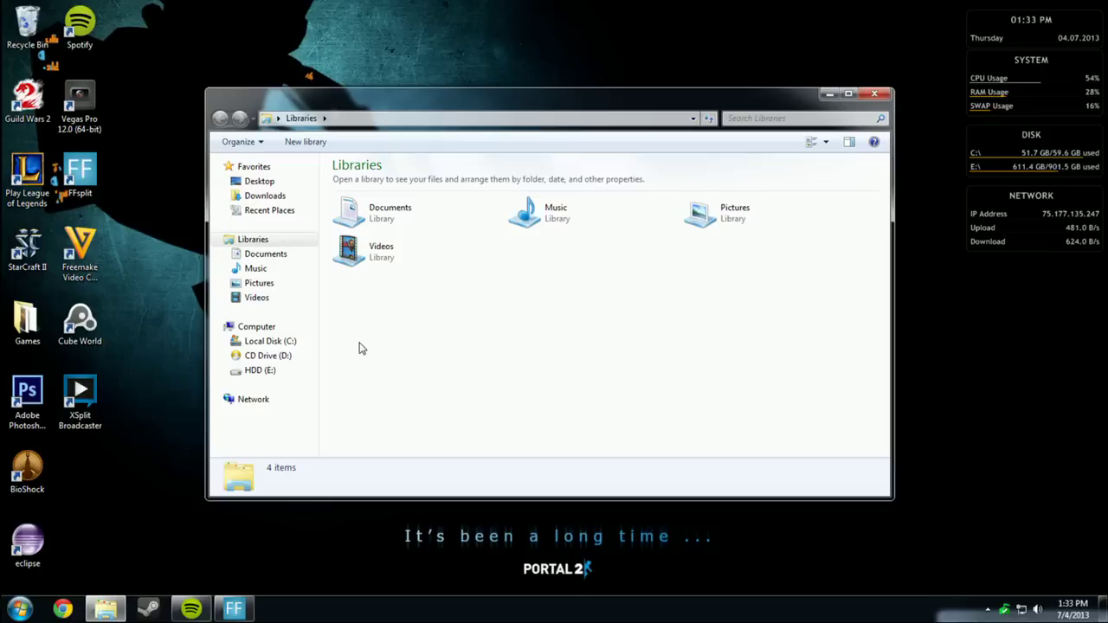
click(278, 371)
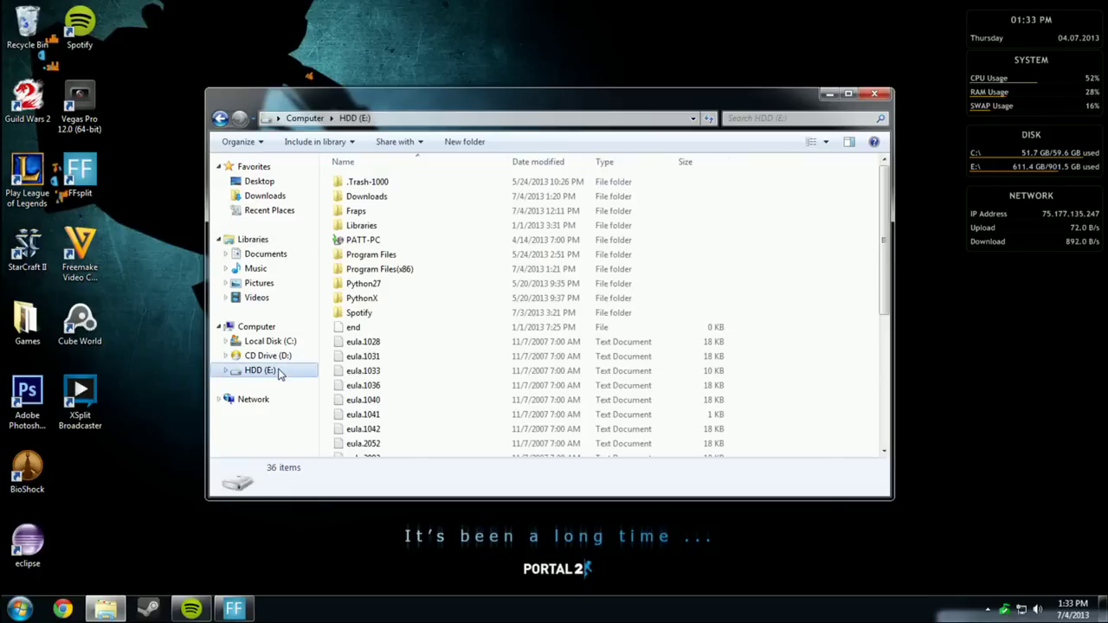
double_click(401, 270)
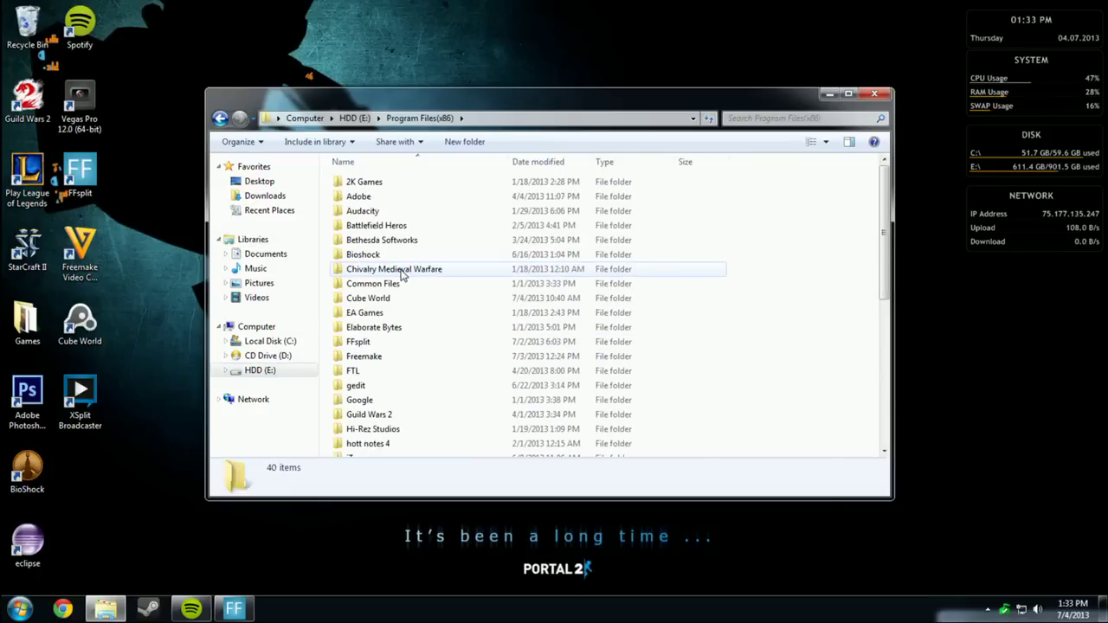
Step: Go back to Libraries and reach the Program Files(x86) folder again through Computer and the HDD (E:) drive
click(220, 118)
click(220, 118)
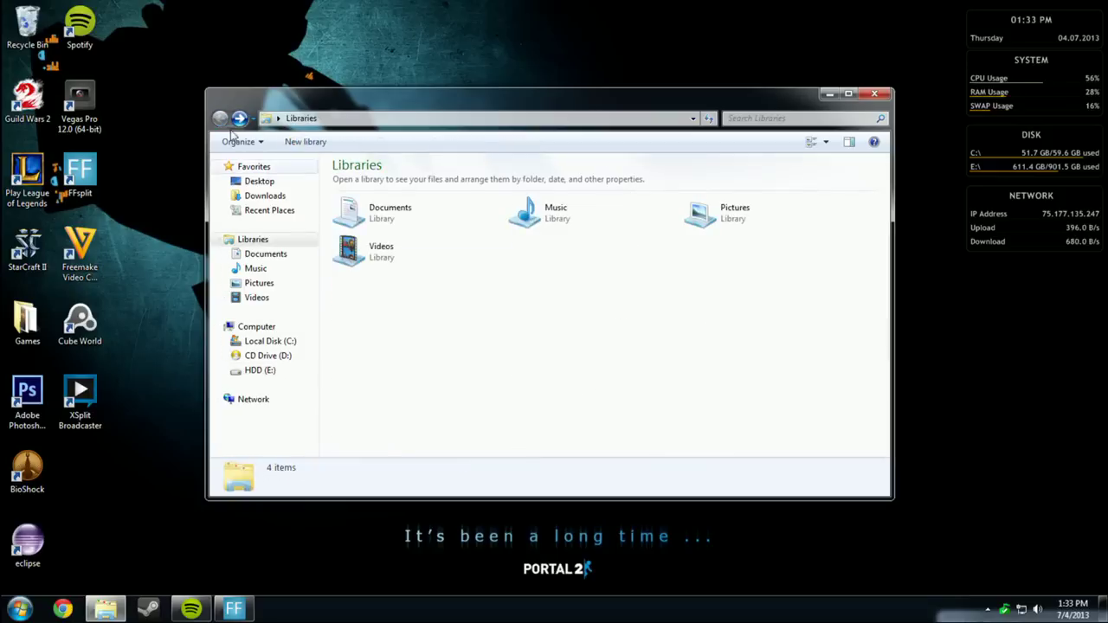
click(259, 372)
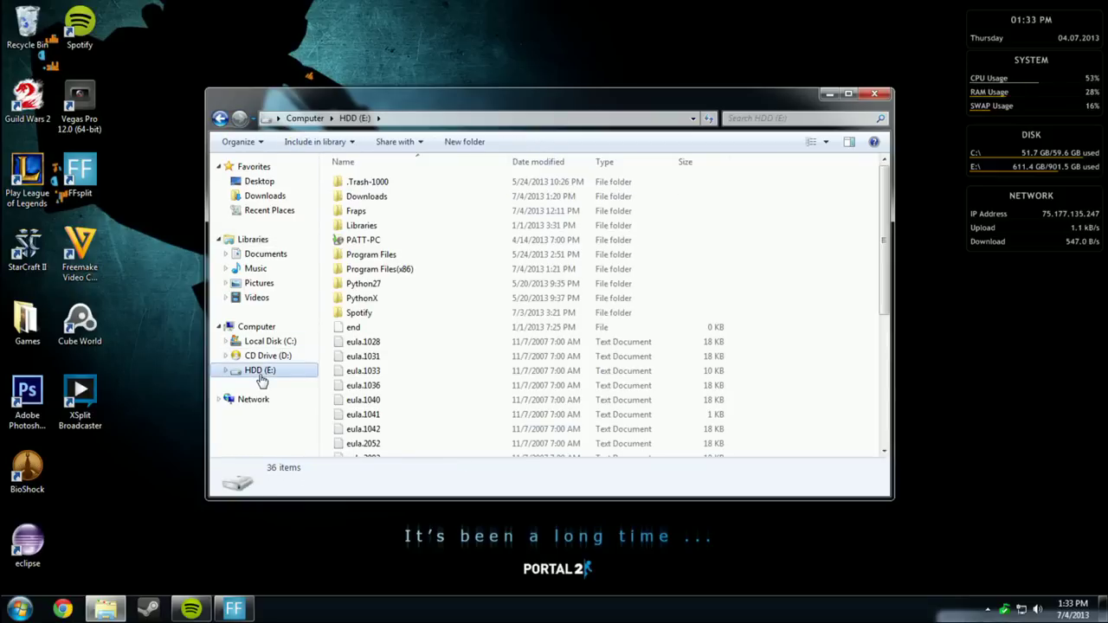
click(256, 328)
click(511, 300)
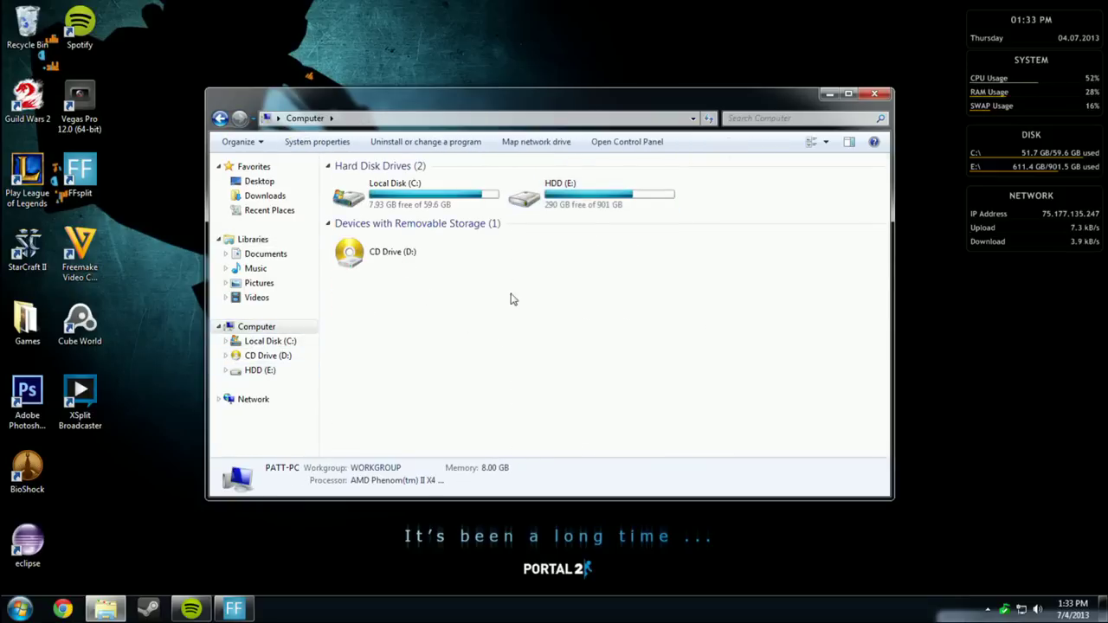
click(413, 184)
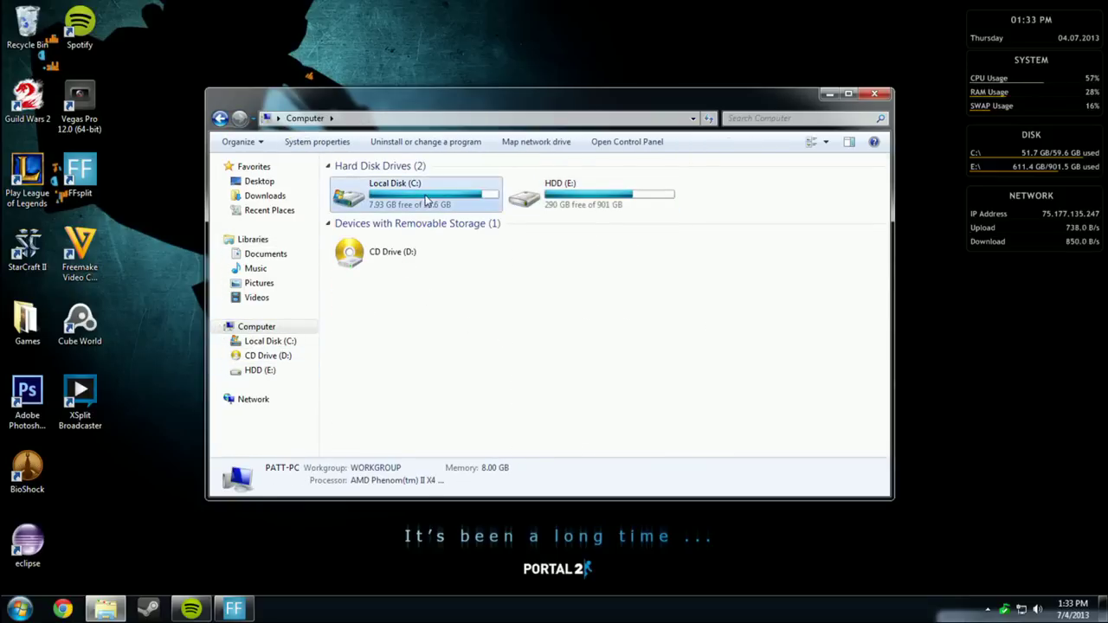
double_click(598, 198)
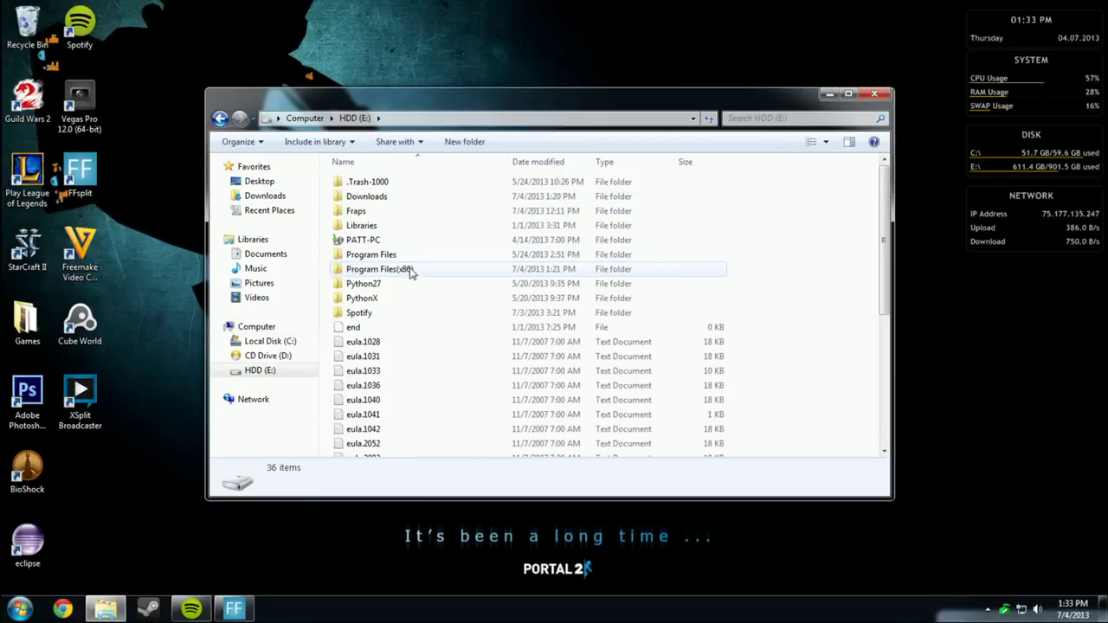
double_click(389, 274)
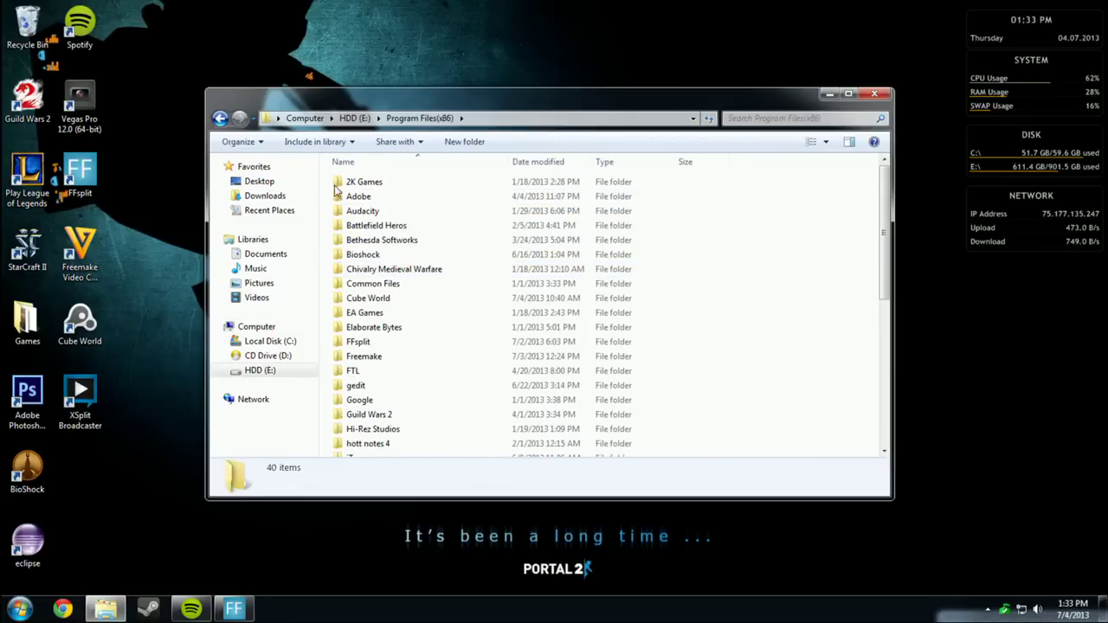
click(220, 119)
double_click(395, 275)
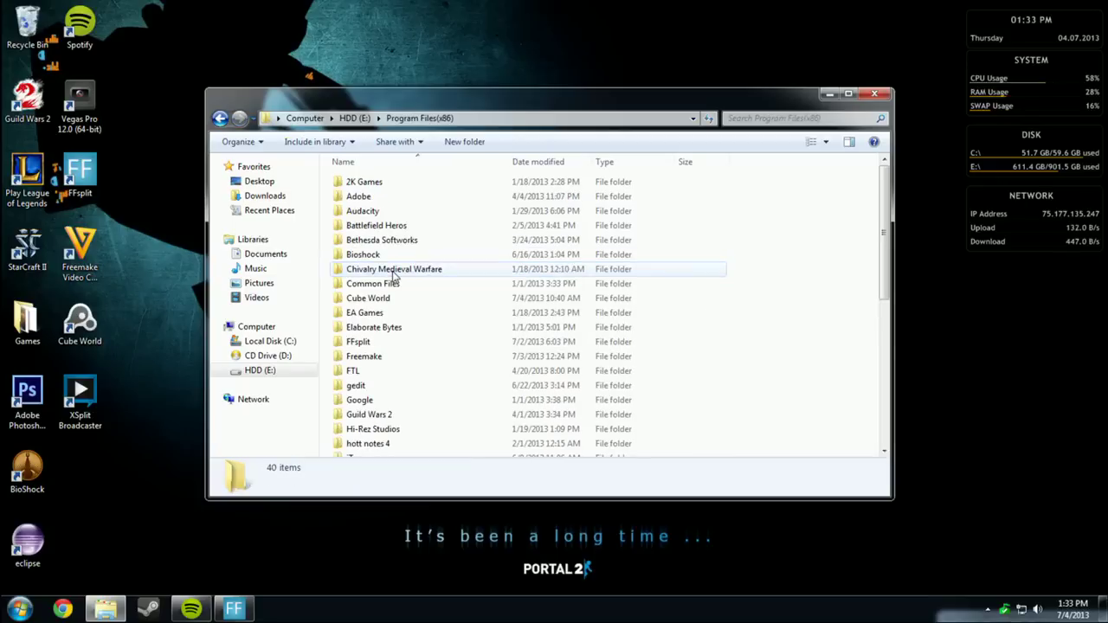
Step: Look through the installed program folders and open the Cube World folder
scroll(428, 295, down, 1)
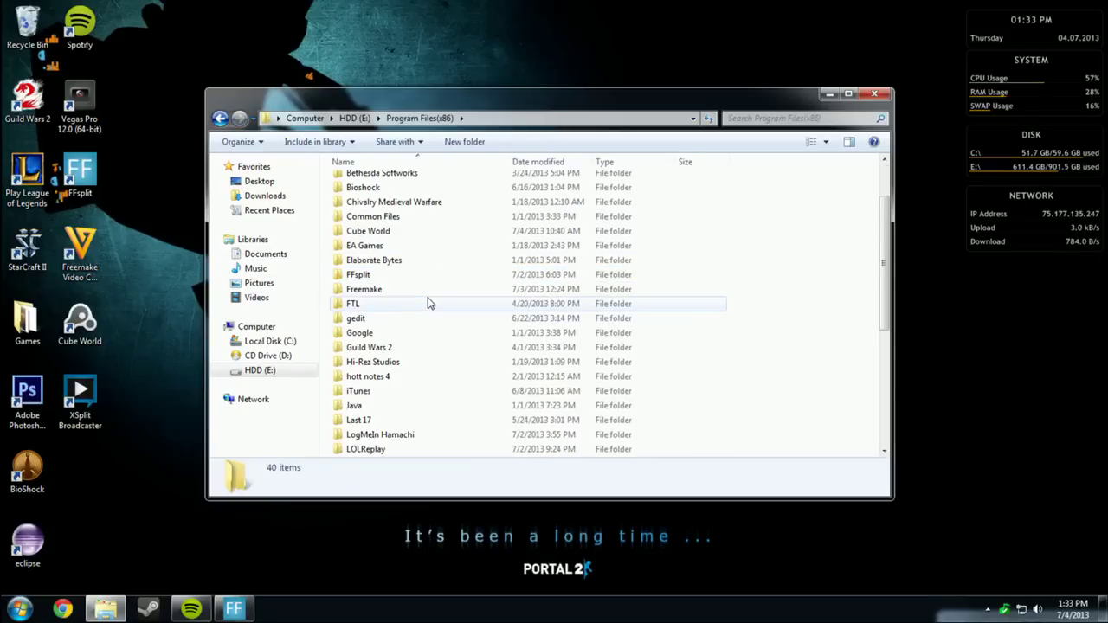
scroll(427, 305, down, 2)
scroll(427, 305, down, 4)
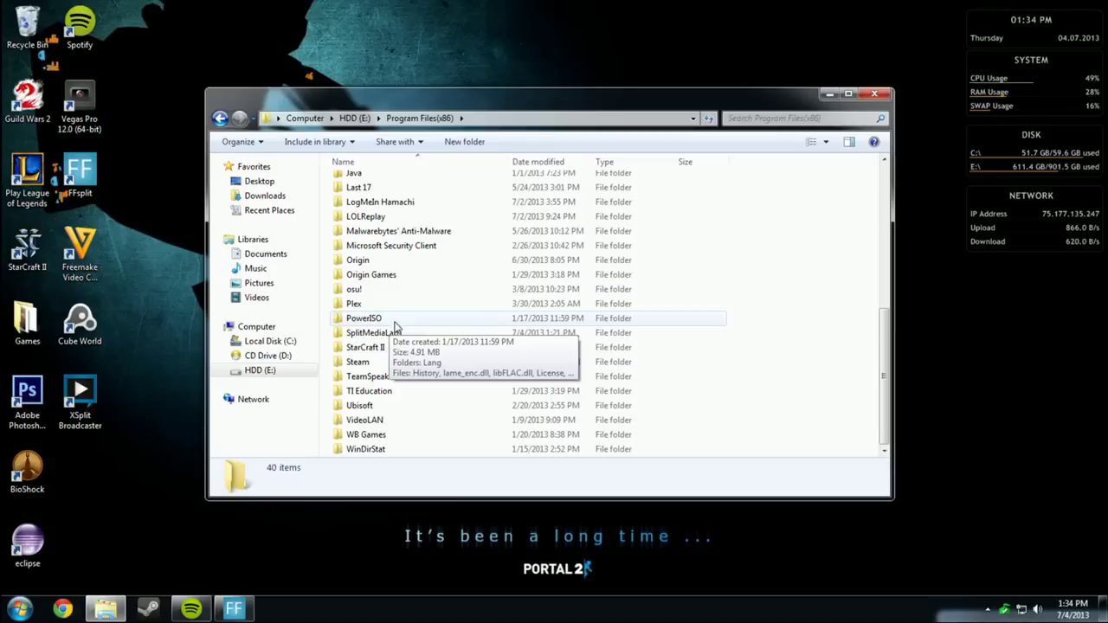
scroll(477, 327, up, 3)
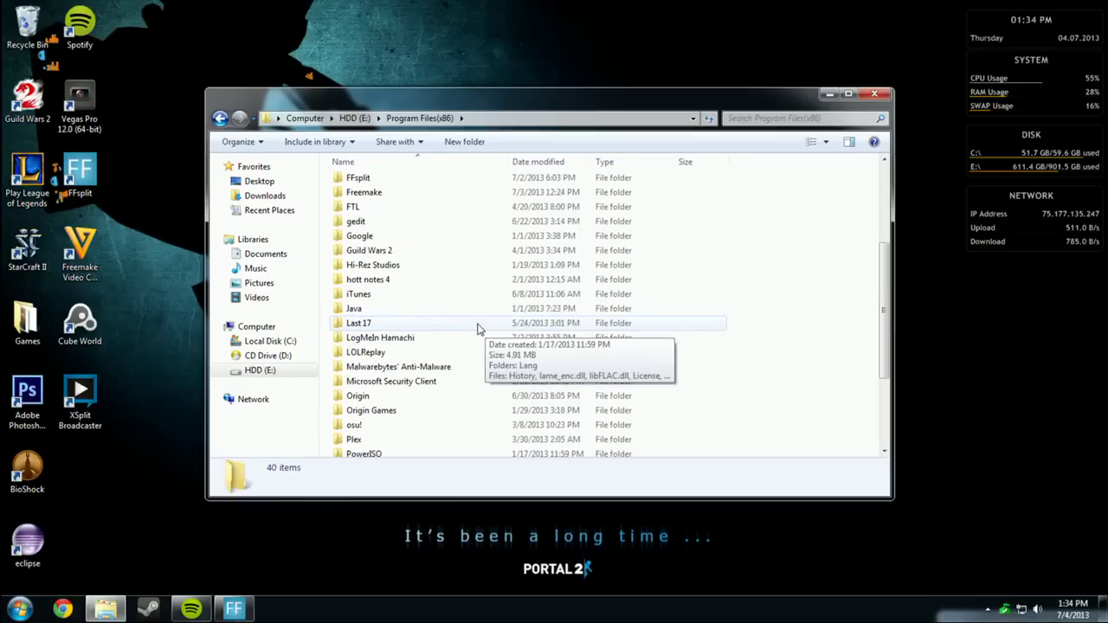
scroll(478, 327, up, 4)
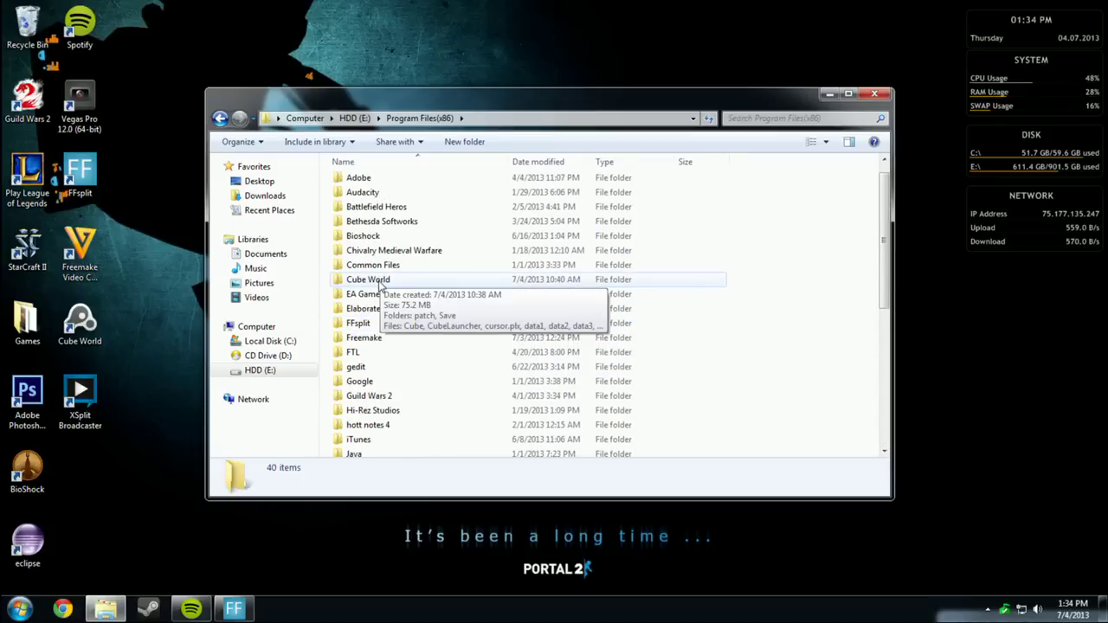
double_click(379, 284)
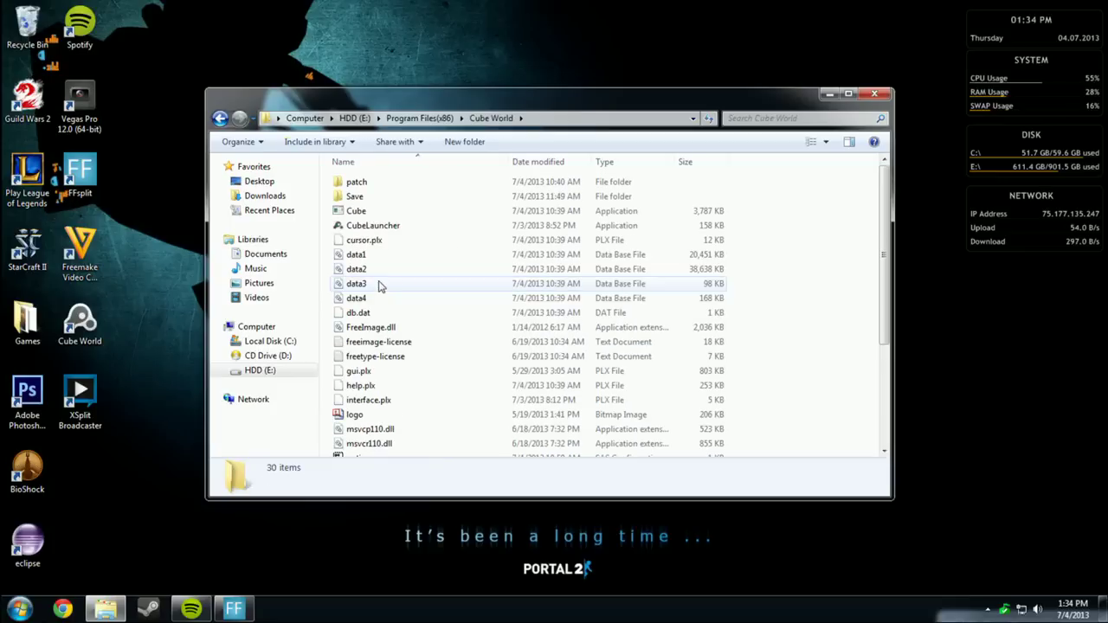
Step: Launch the Server application from the Cube World folder and allow it through Windows Firewall on private and public networks
scroll(405, 216, down, 4)
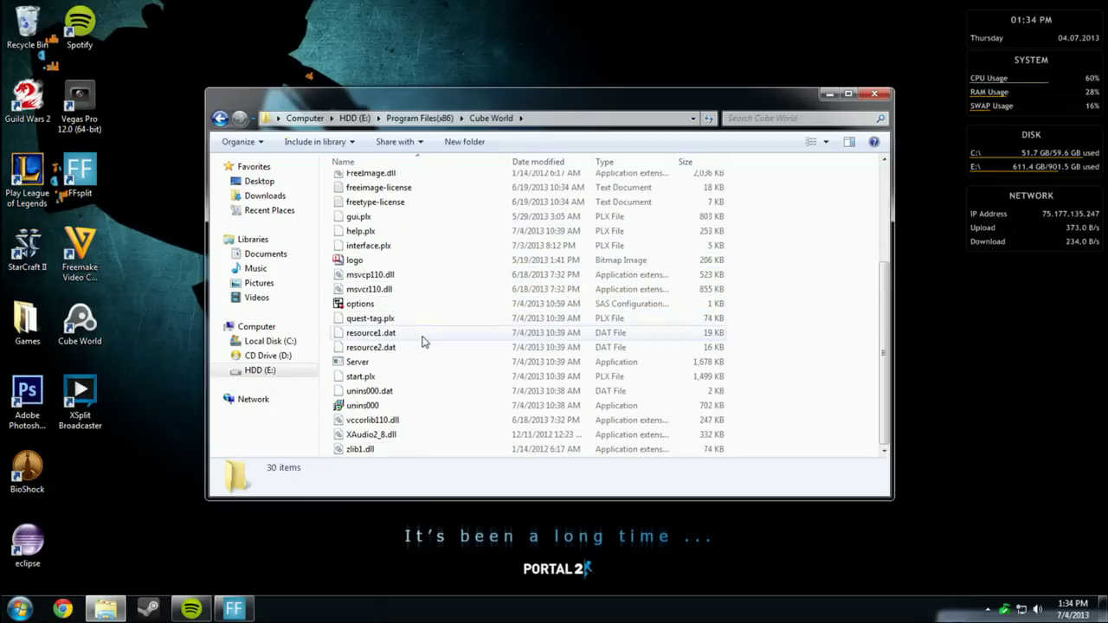
double_click(407, 363)
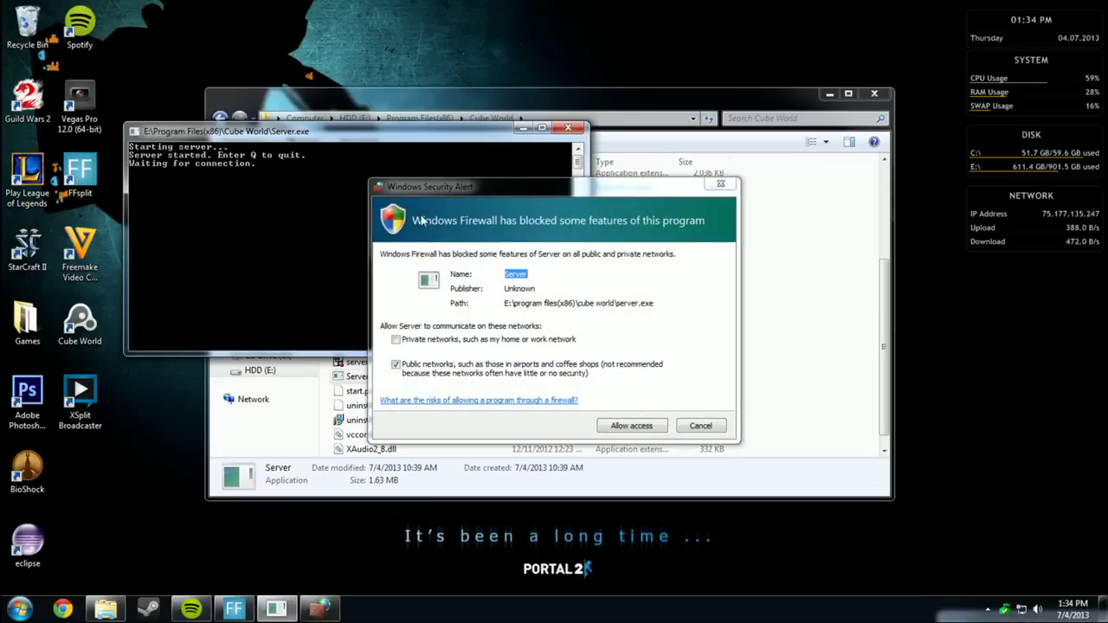
click(449, 340)
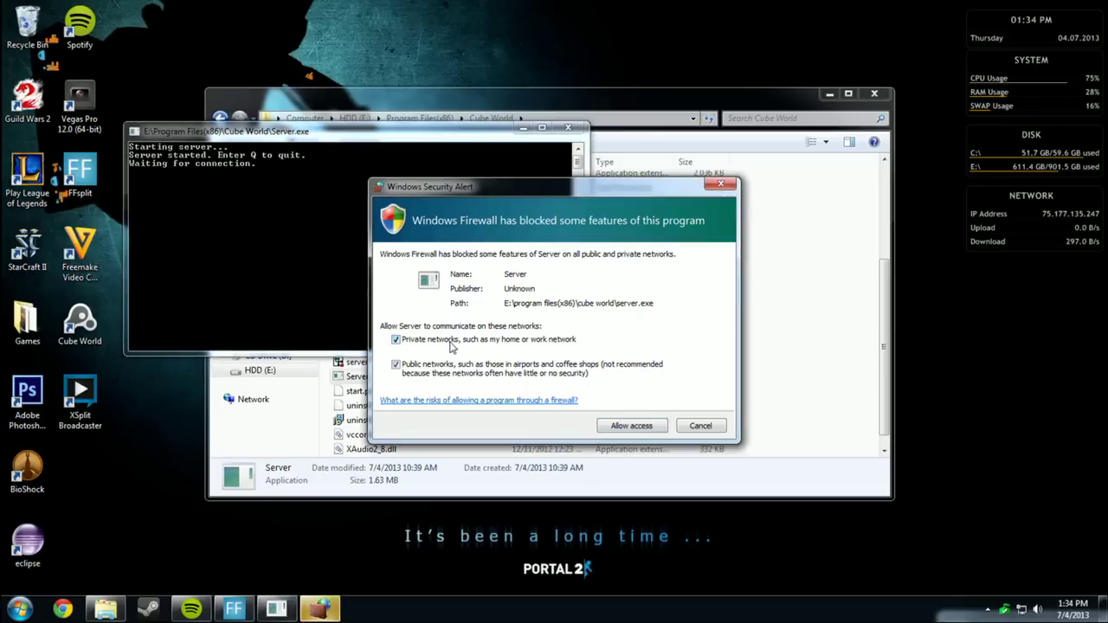
click(639, 426)
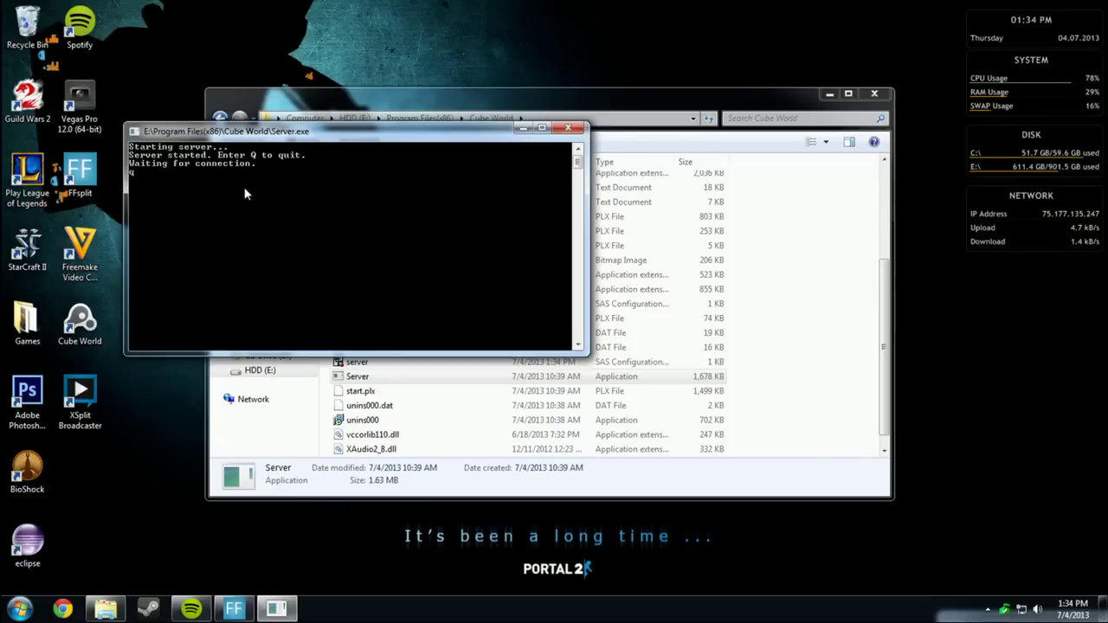
Step: Quit the running server with q, and locate the server configuration file in the Cube World folder before minimizing the folder window
key(q)
click(819, 338)
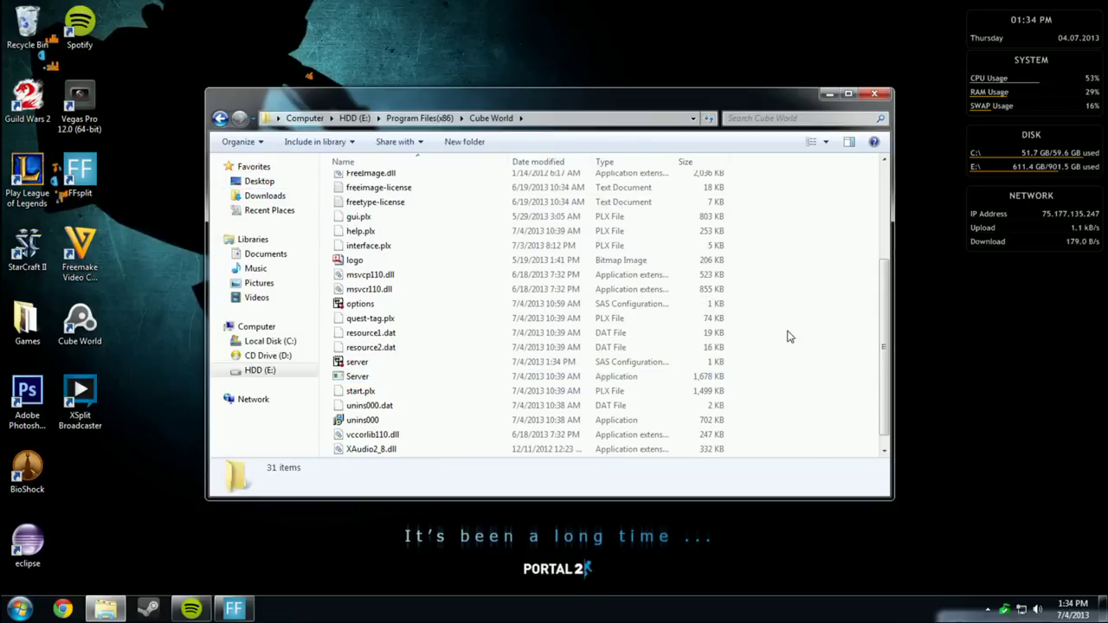
scroll(781, 342, up, 3)
scroll(778, 339, down, 3)
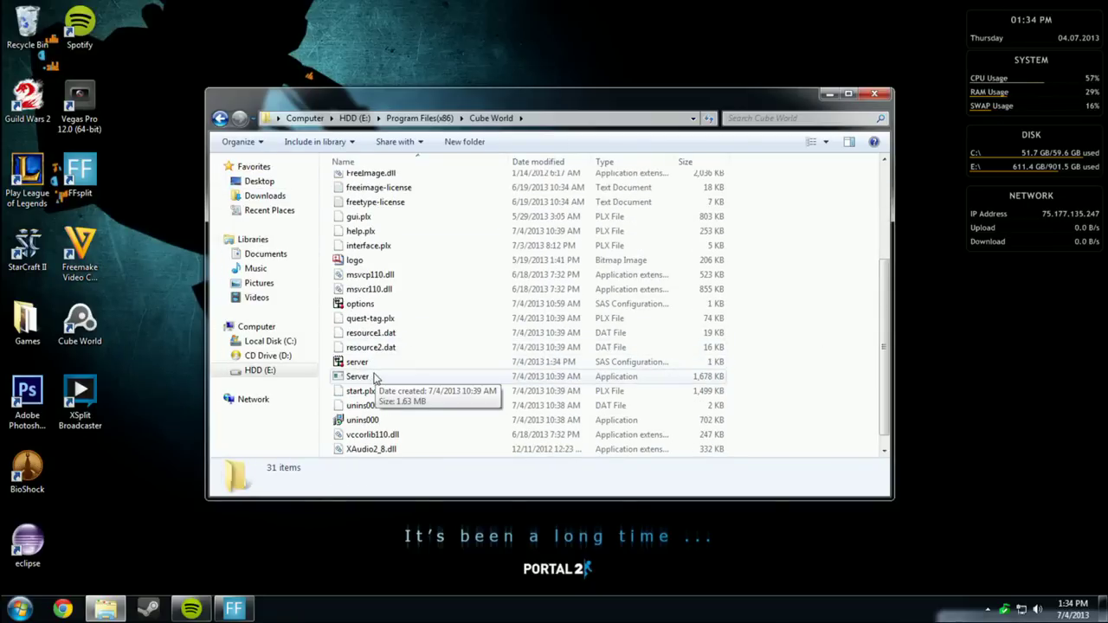
click(420, 363)
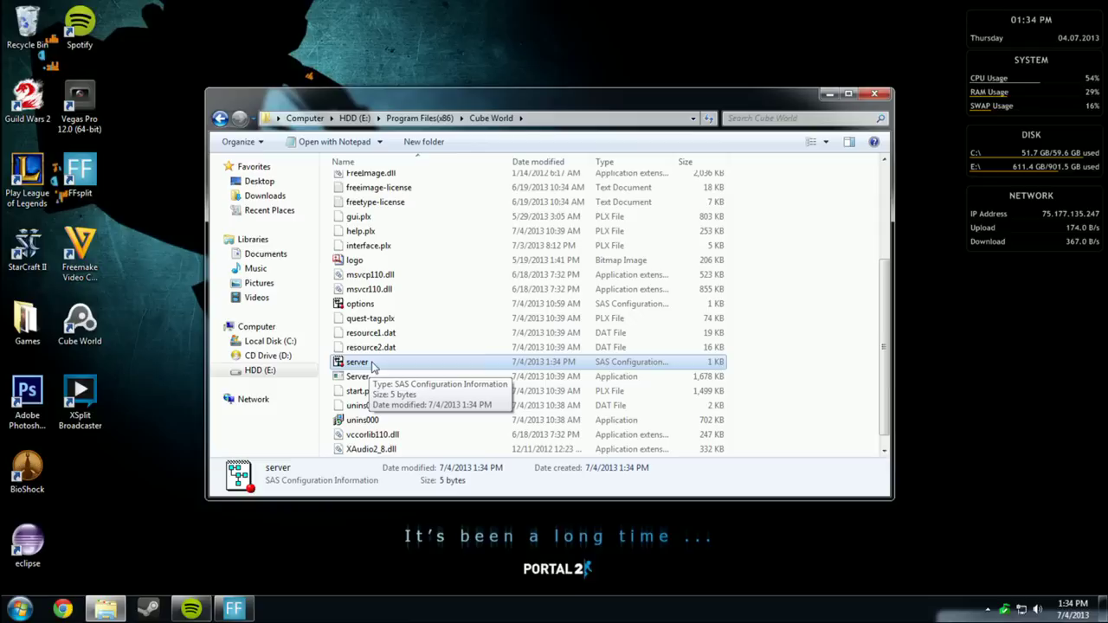
click(827, 368)
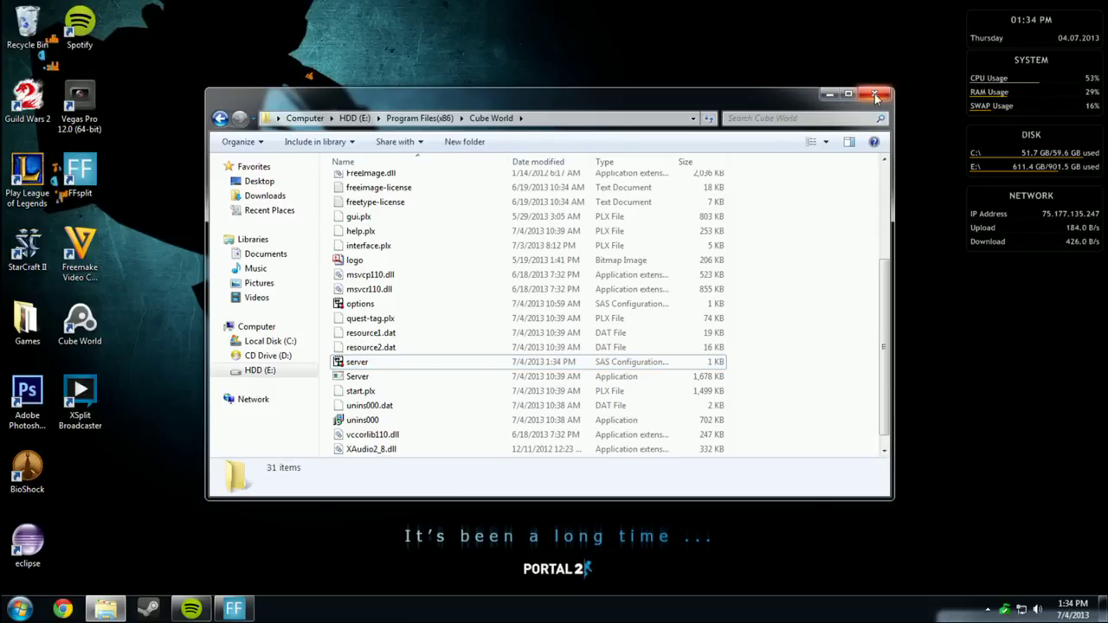
click(828, 94)
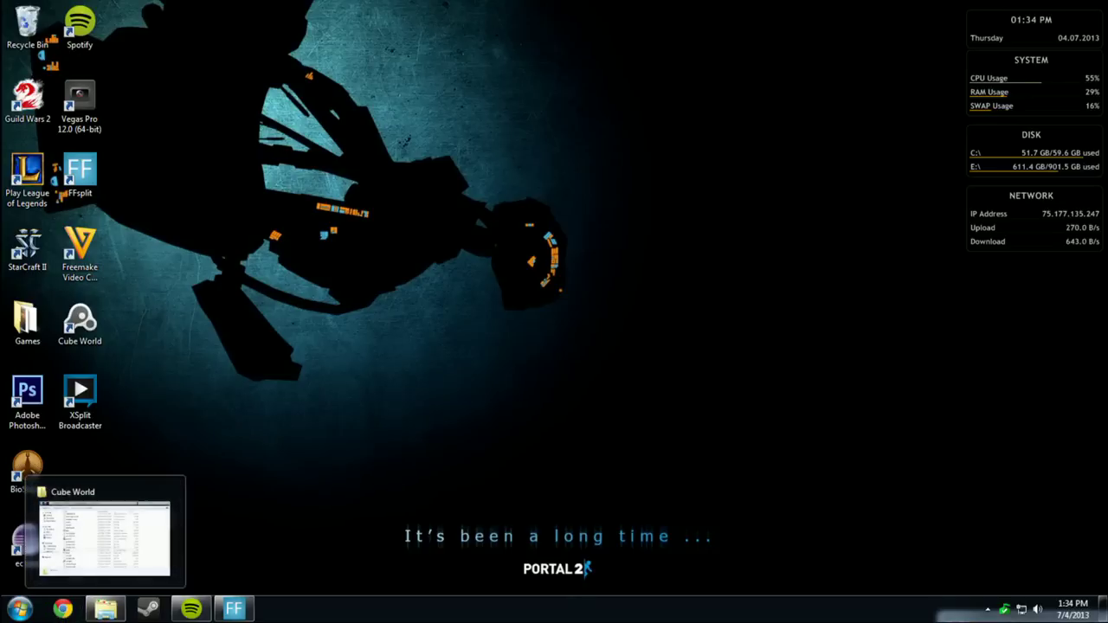
Step: Find and open cmd from the Start menu search and move its window toward the centre of the desktop
key(super)
click(86, 573)
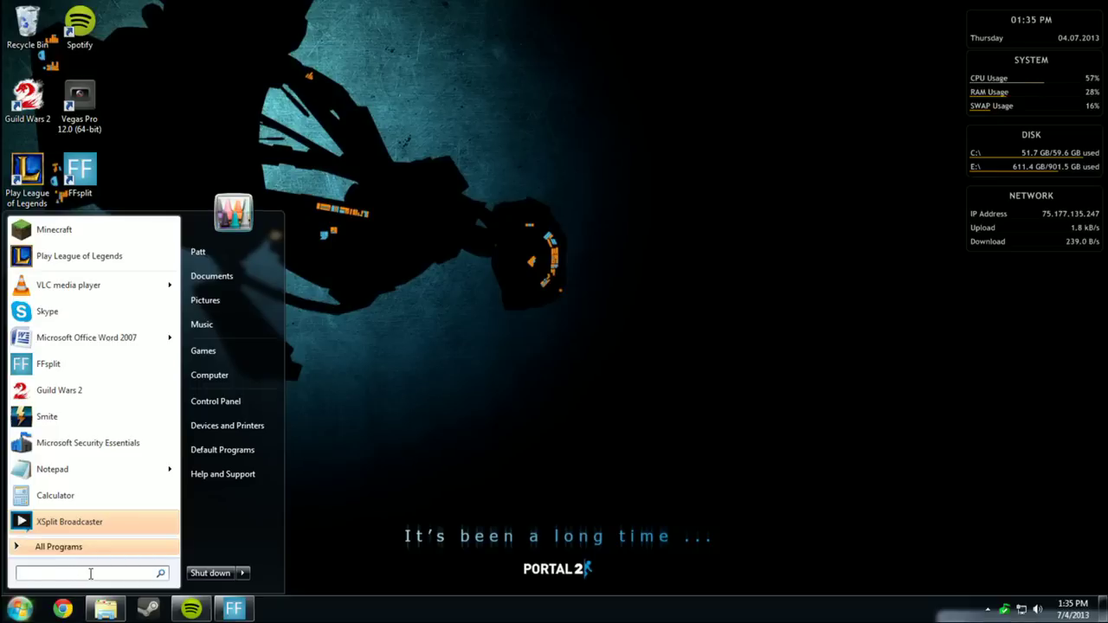
text(cmd)
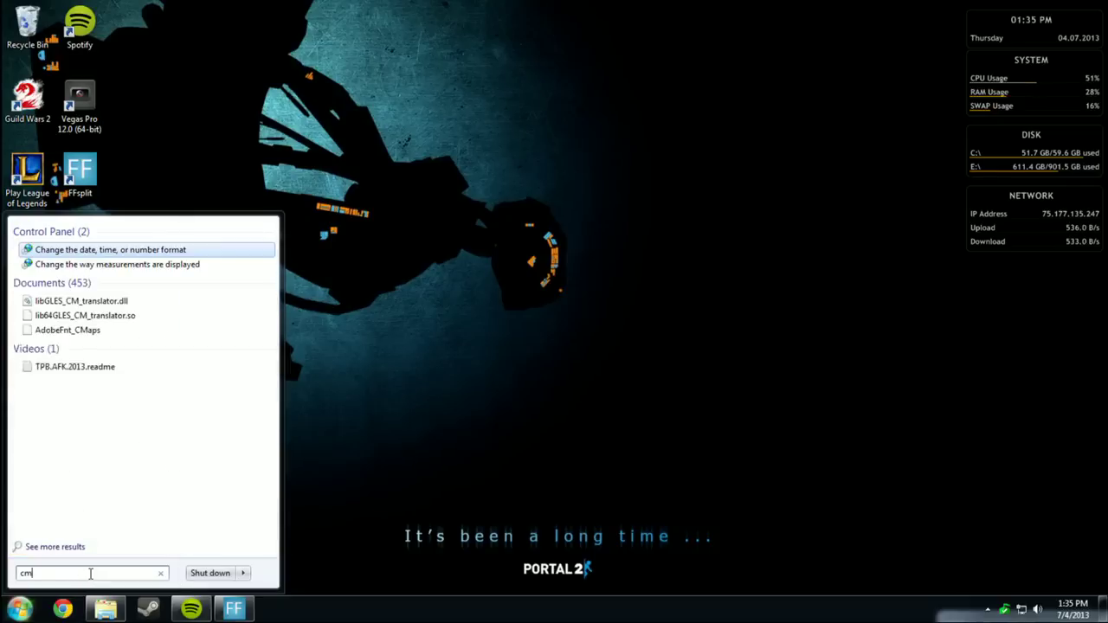
click(95, 255)
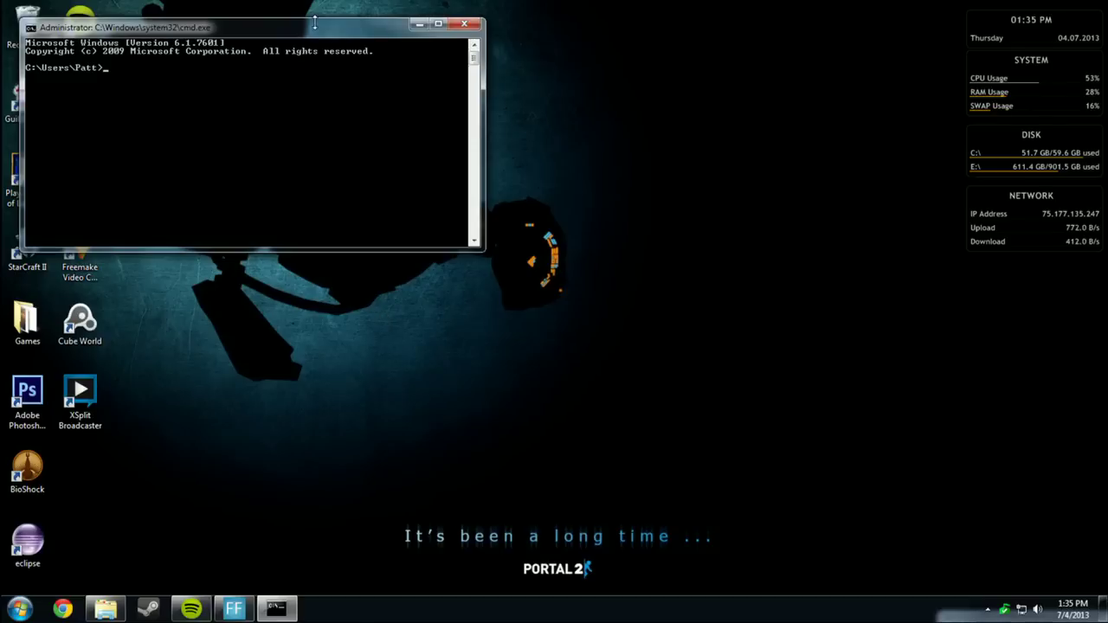
drag(319, 37, 503, 172)
click(20, 609)
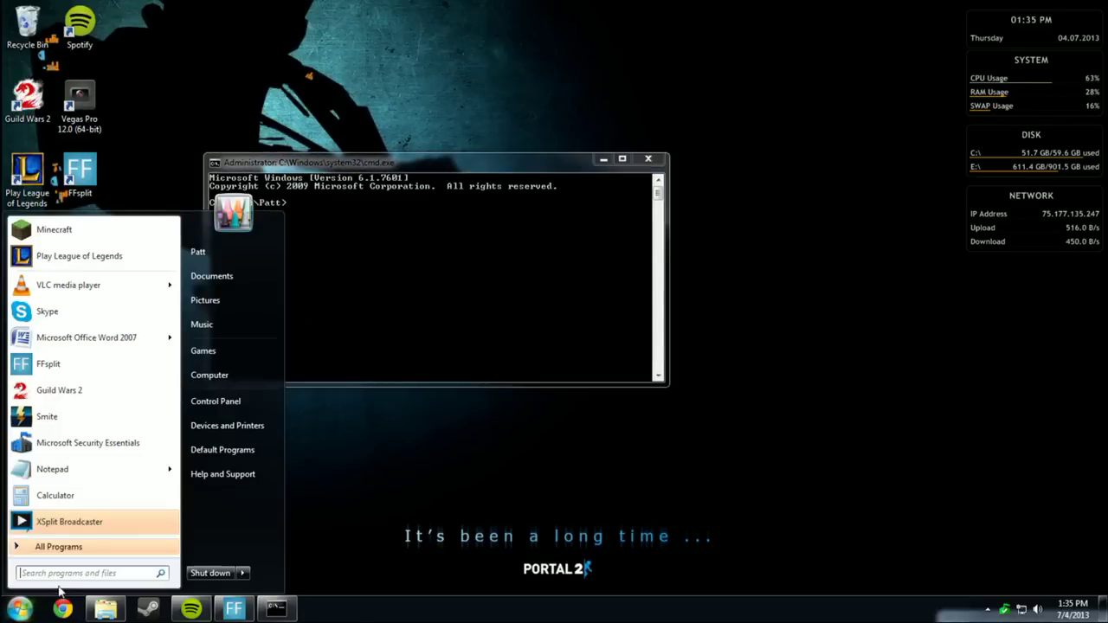
text(cmd)
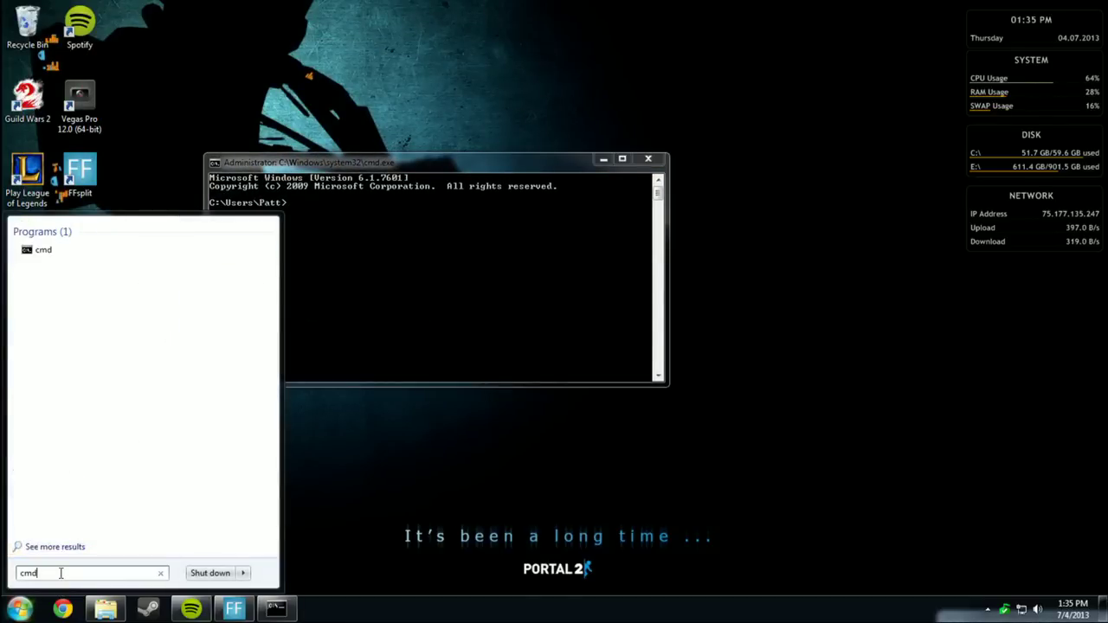
click(451, 246)
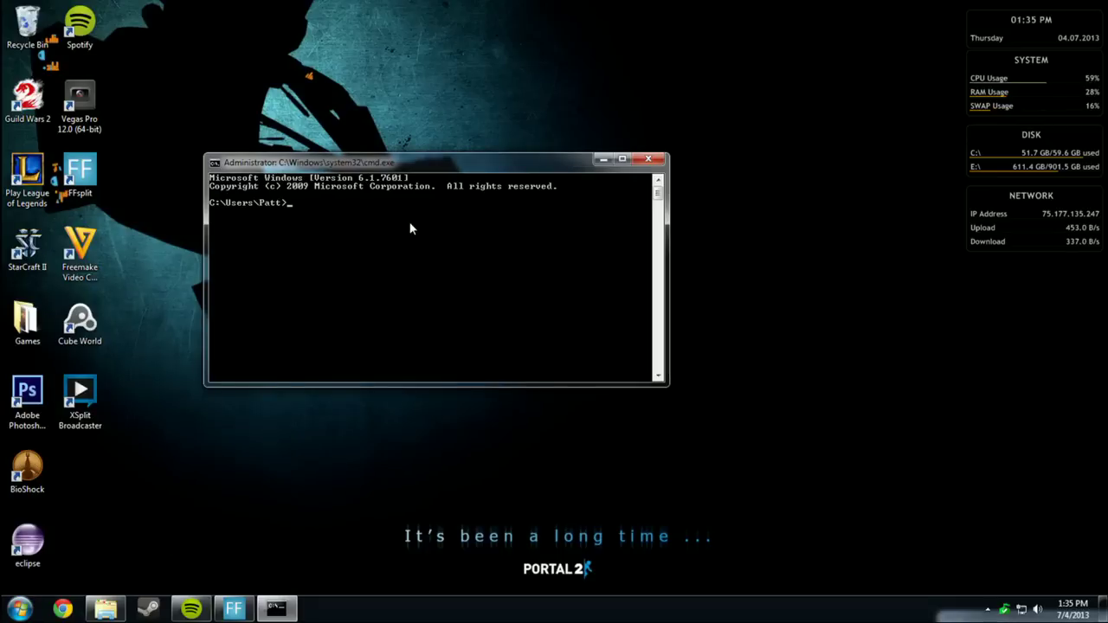
Step: Run ipconfig and mark the IPv4 Address line under Ethernet adapter Local Area Connection in the output
text(ipconfig)
key(Return)
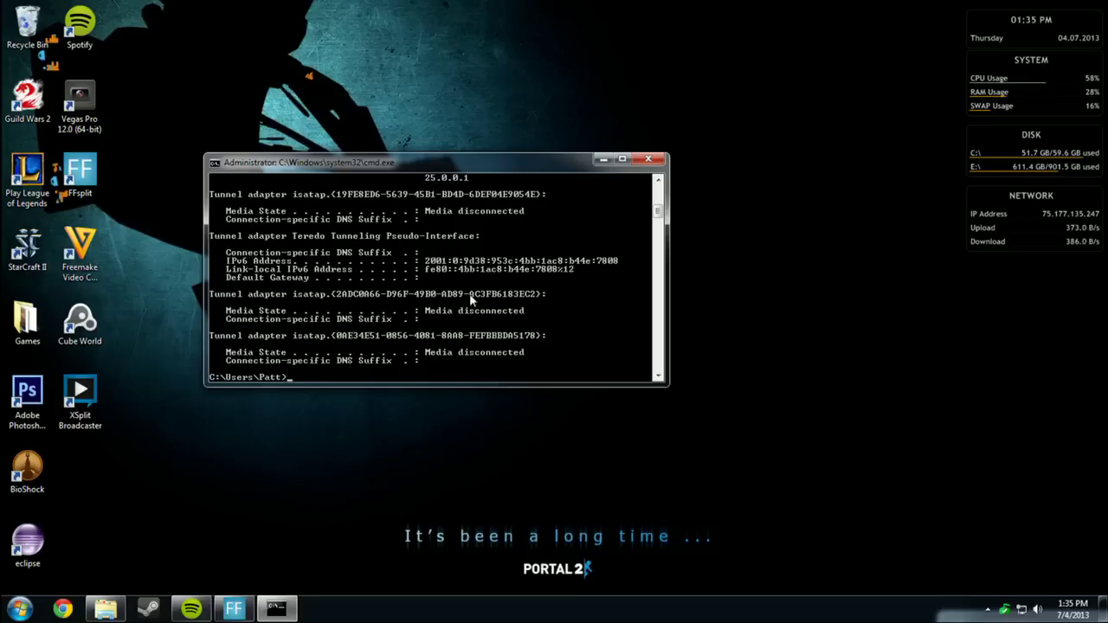
scroll(479, 299, up, 5)
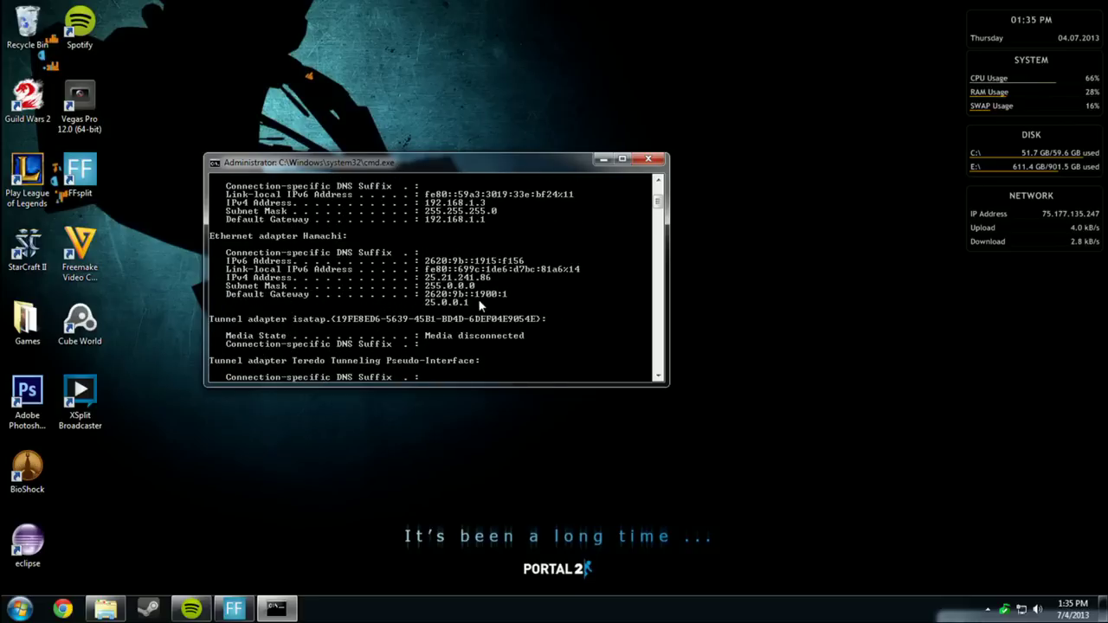
scroll(465, 330, up, 2)
scroll(465, 330, up, 2)
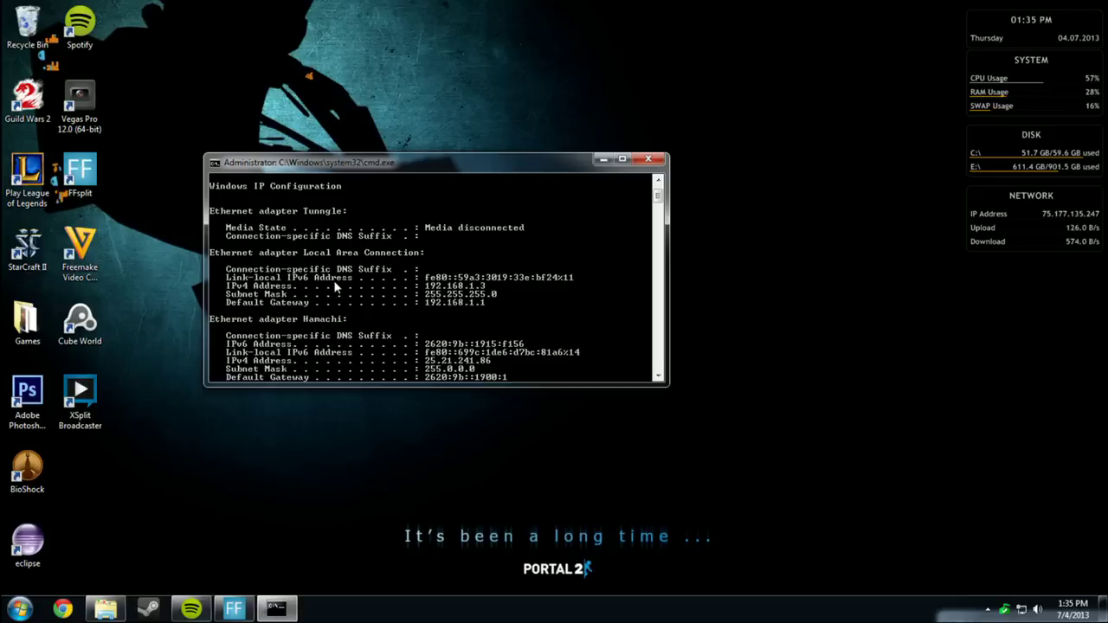
right_click(231, 286)
click(243, 291)
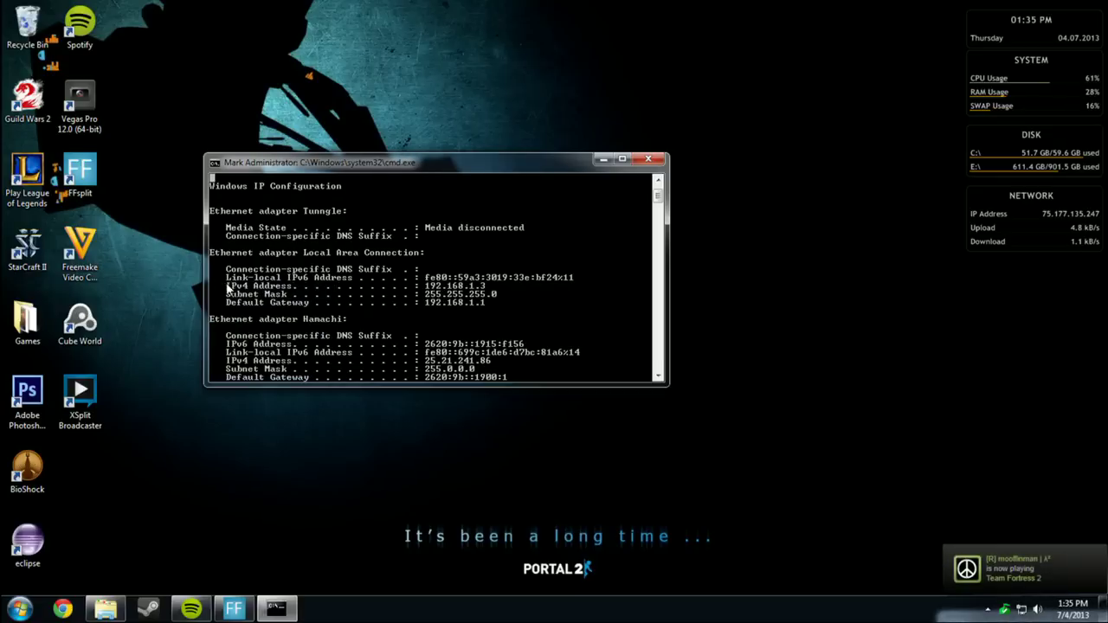
drag(229, 288, 491, 295)
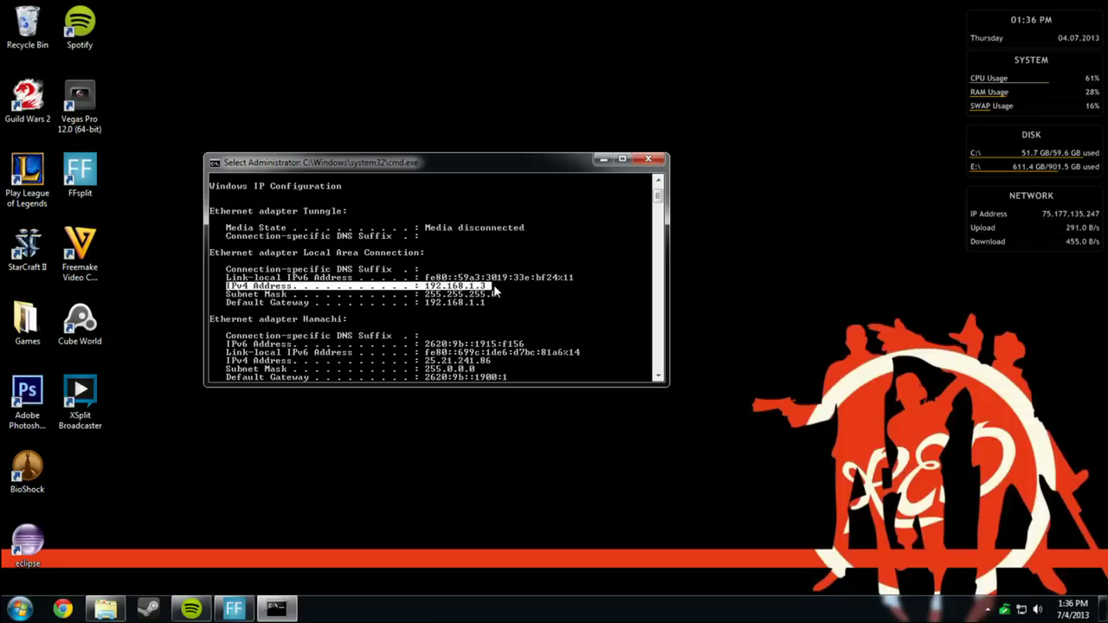
Step: Mark only the address value on the IPv4 Address line under Ethernet adapter Local Area Connection
click(494, 289)
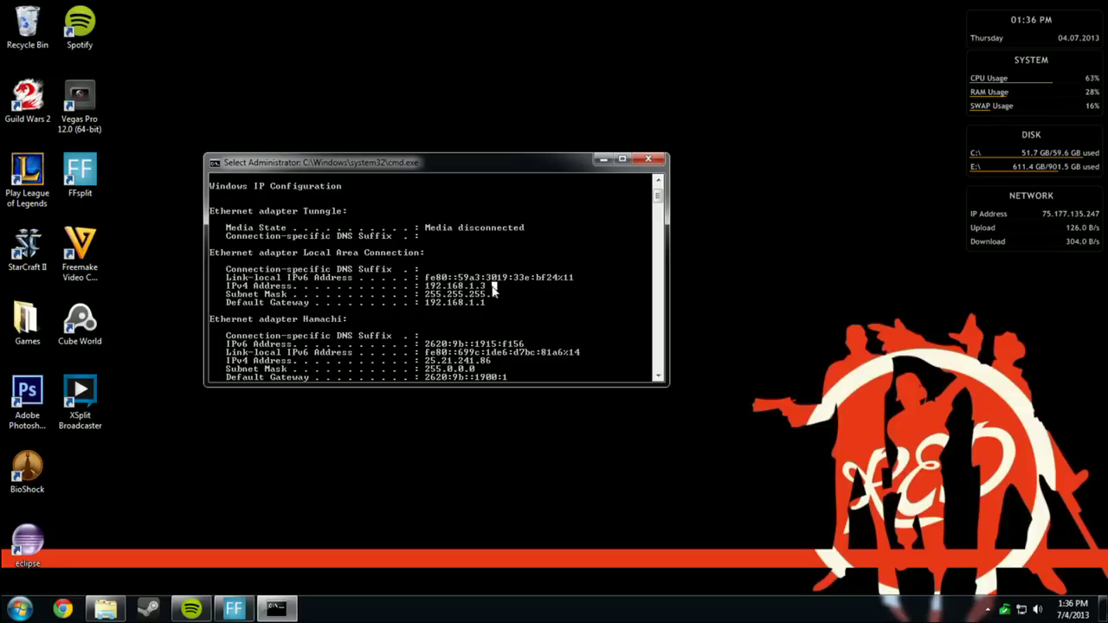
drag(493, 291, 426, 289)
click(469, 288)
drag(492, 288, 427, 293)
Step: Switch to Chrome and open the router's setup page at 192.168.1.1
click(66, 610)
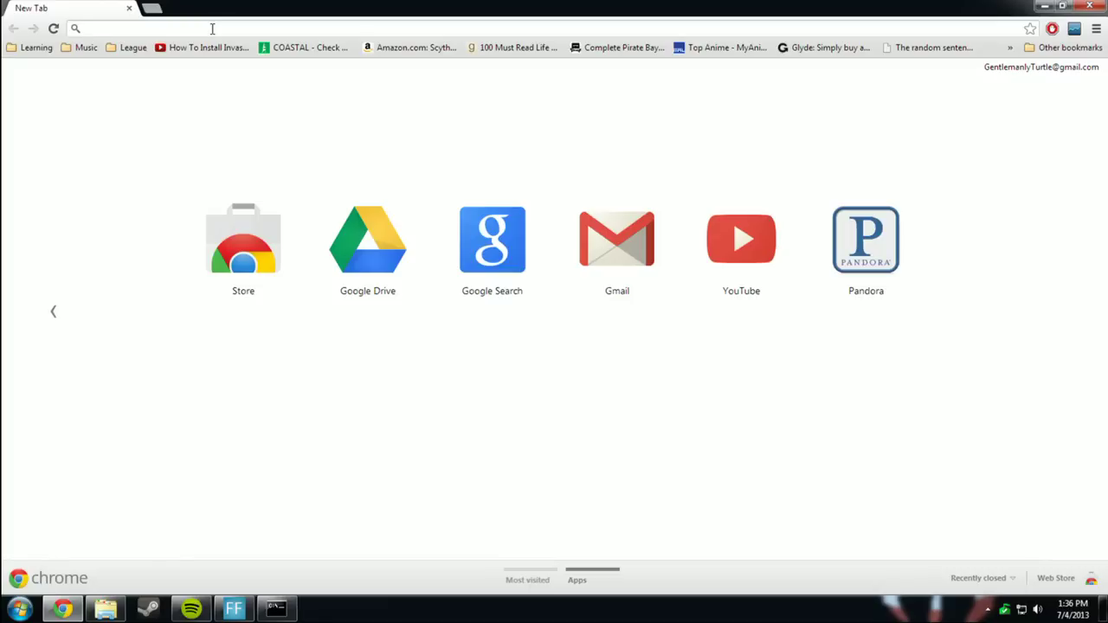
text(192)
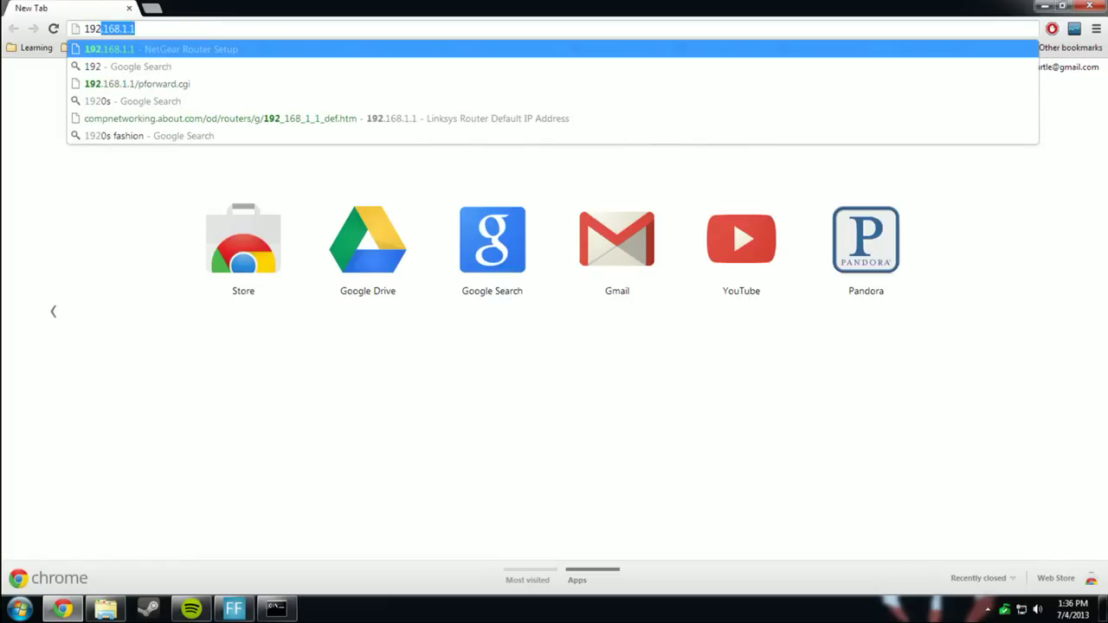
text(.168)
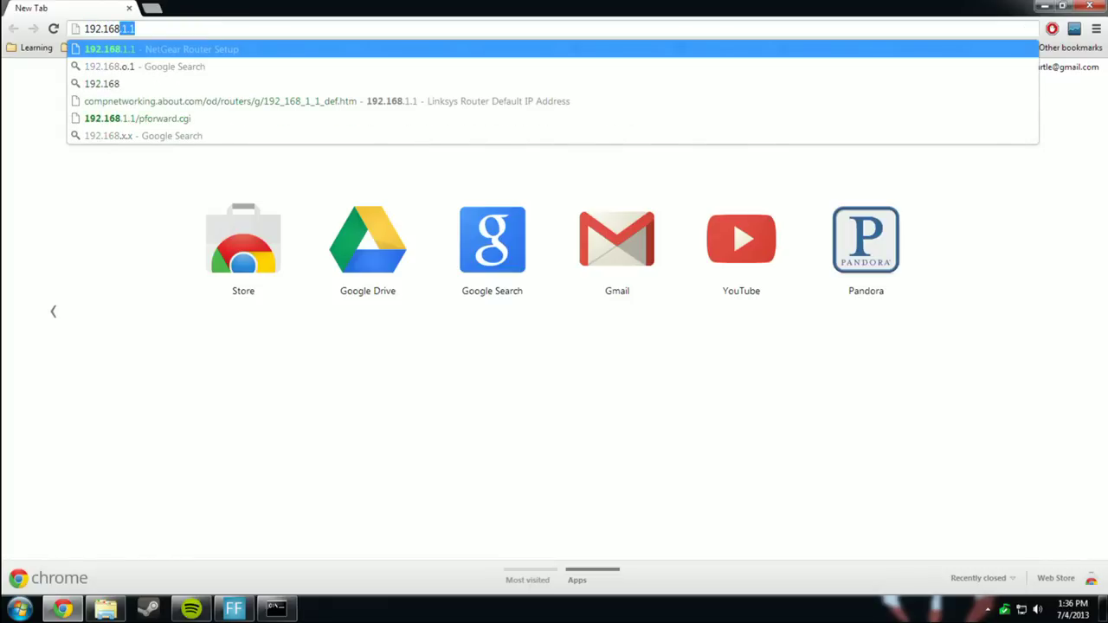
text(.1.1)
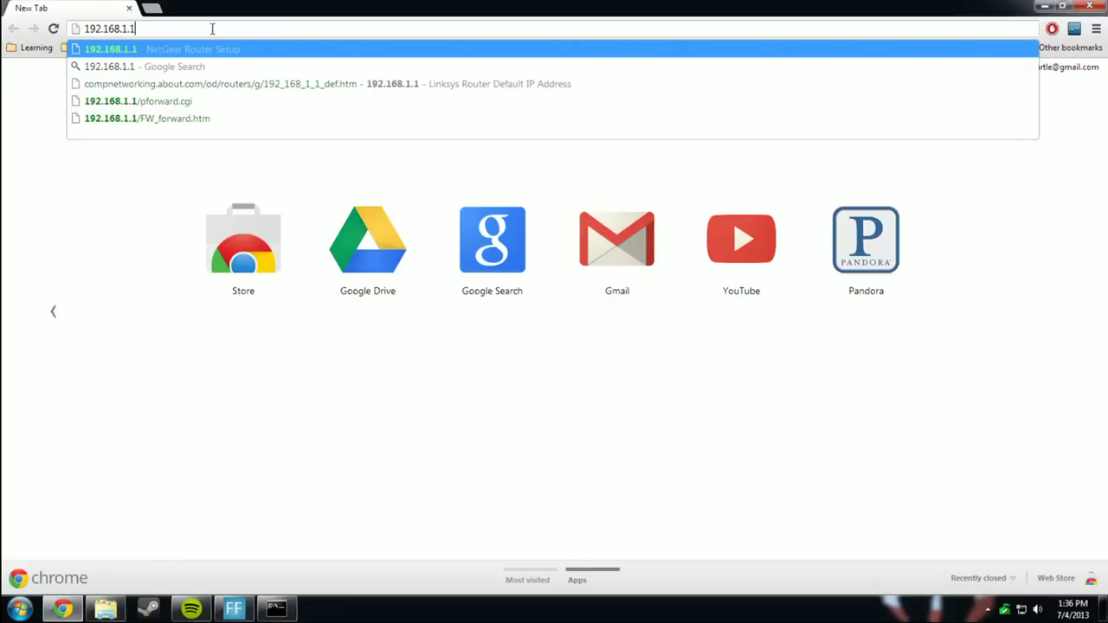
key(Return)
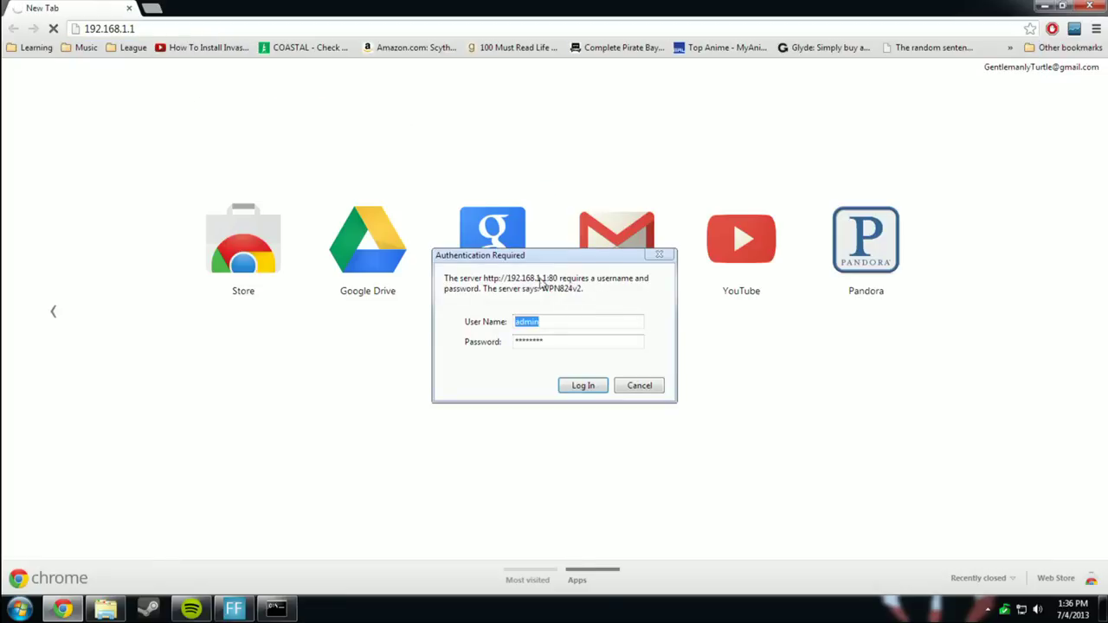
Step: Log in to the router with the prefilled credentials, decline the firmware check and open the Port Forwarding / Port Triggering page
click(559, 324)
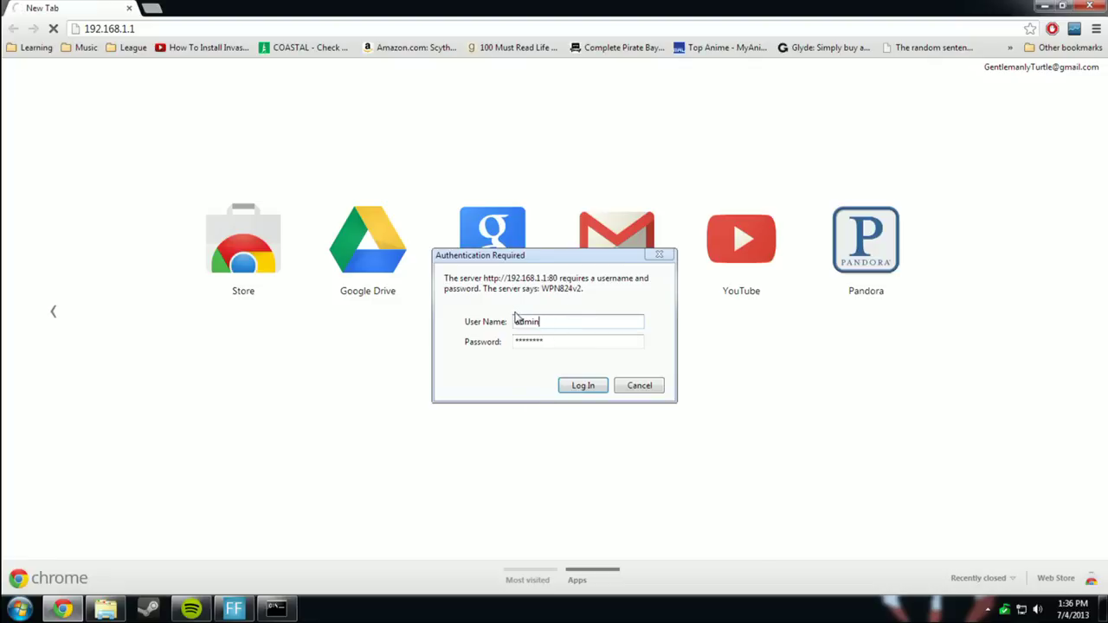
click(582, 386)
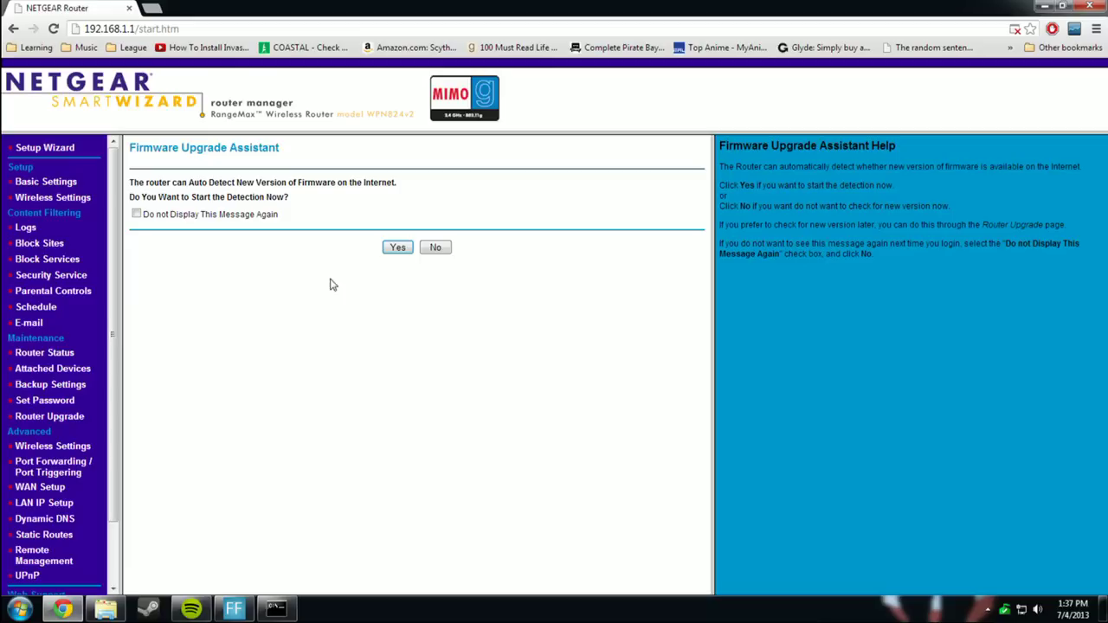
click(437, 248)
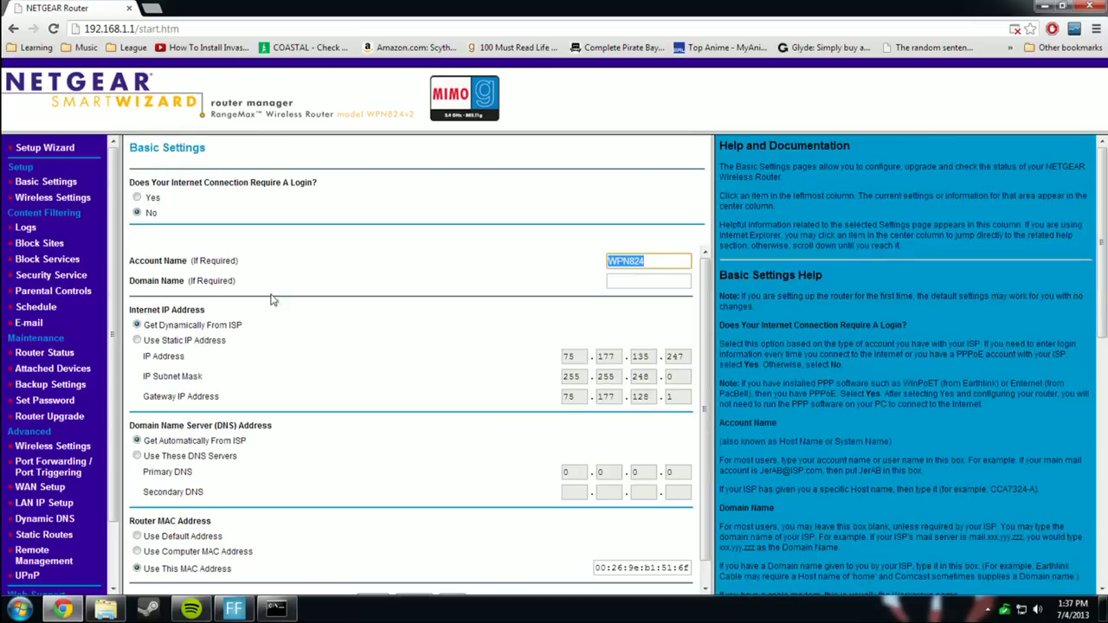
click(72, 477)
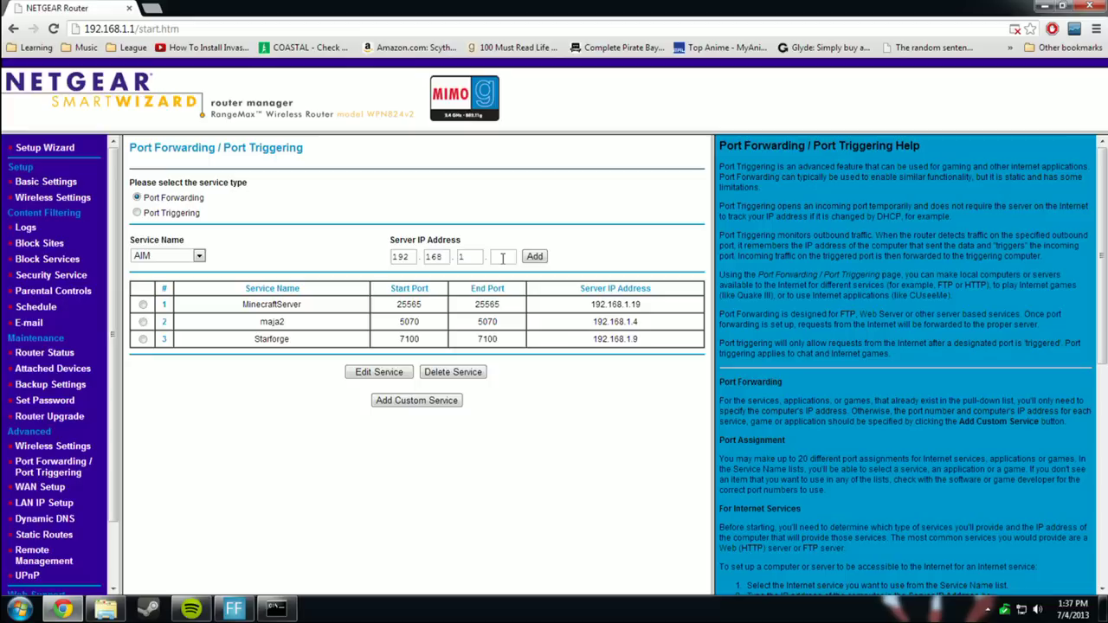
click(506, 258)
drag(501, 258, 487, 261)
click(535, 257)
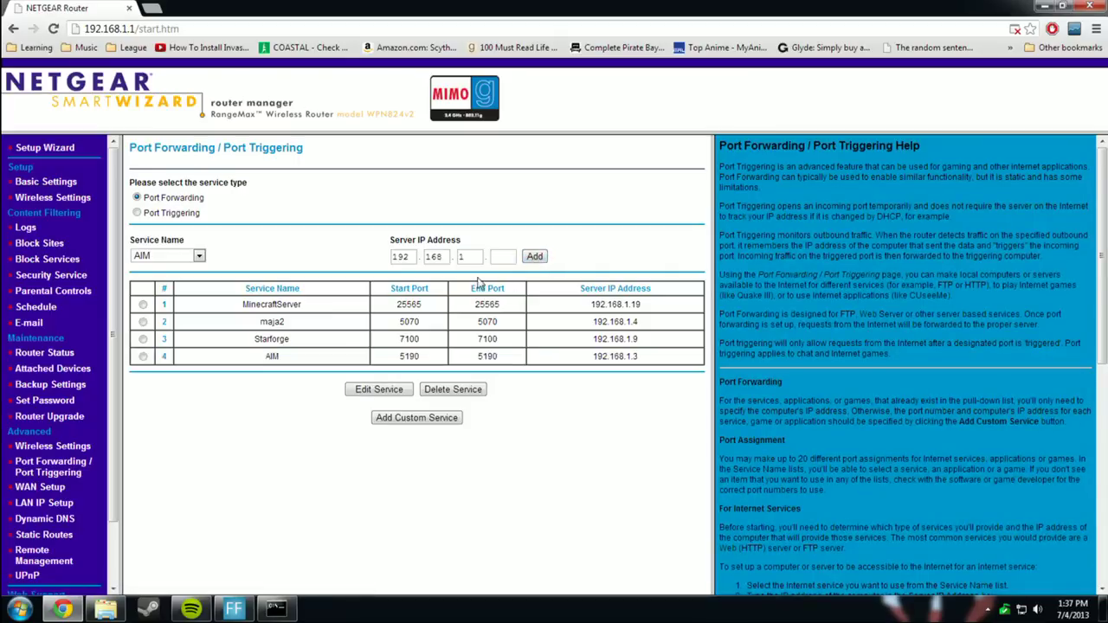
click(143, 356)
click(454, 390)
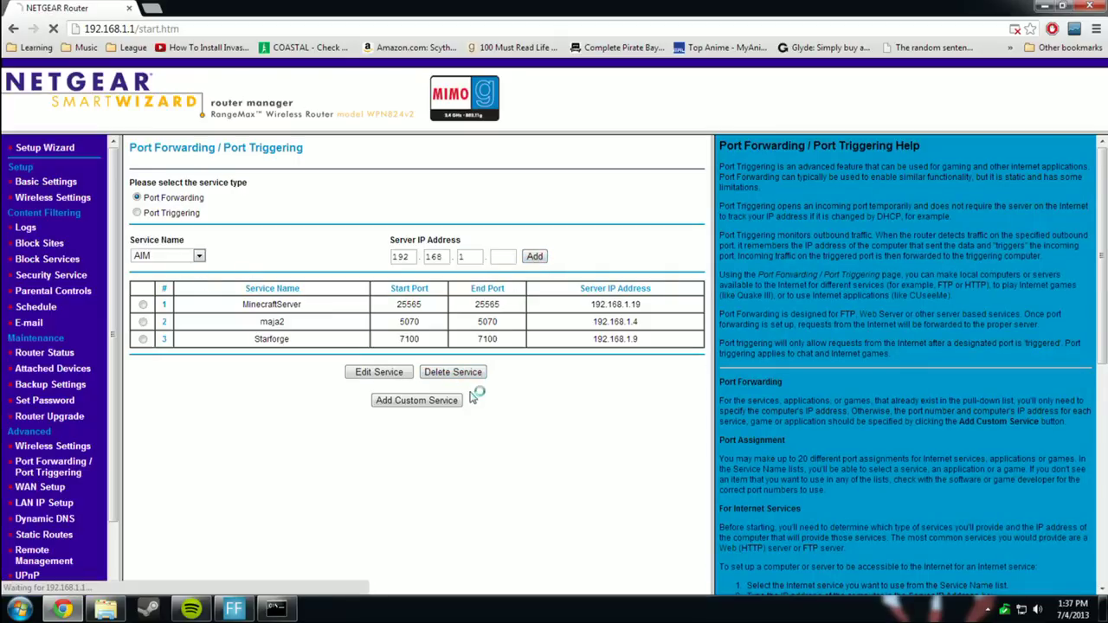
Step: Start a new custom service named Cube World with service type TCP/UDP
click(431, 415)
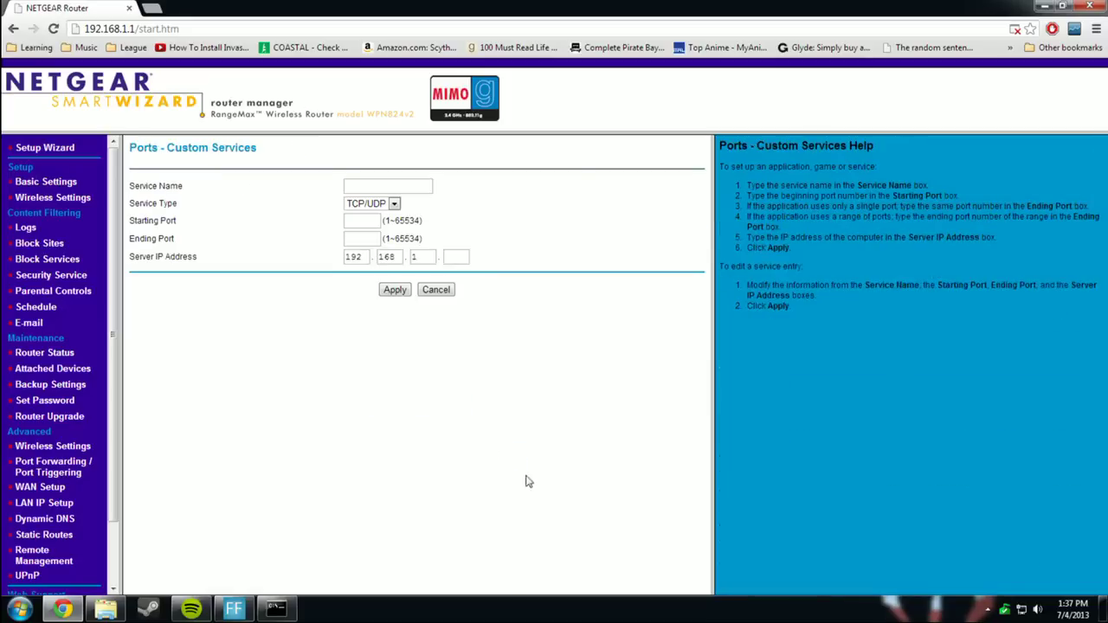
click(374, 187)
text(Cube )
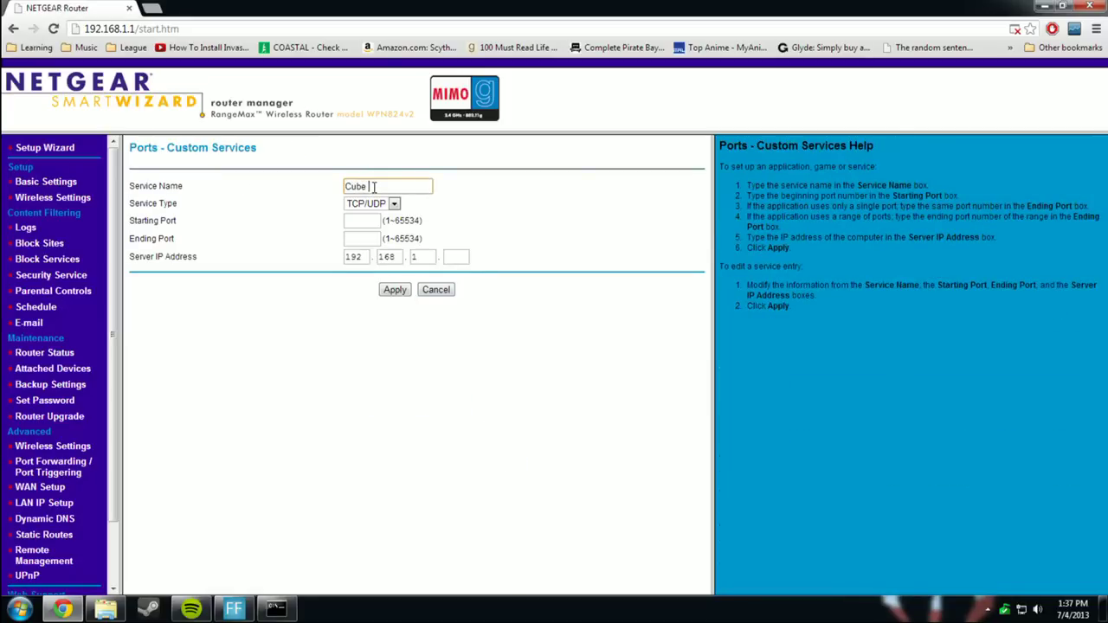
text(World)
click(386, 206)
click(386, 215)
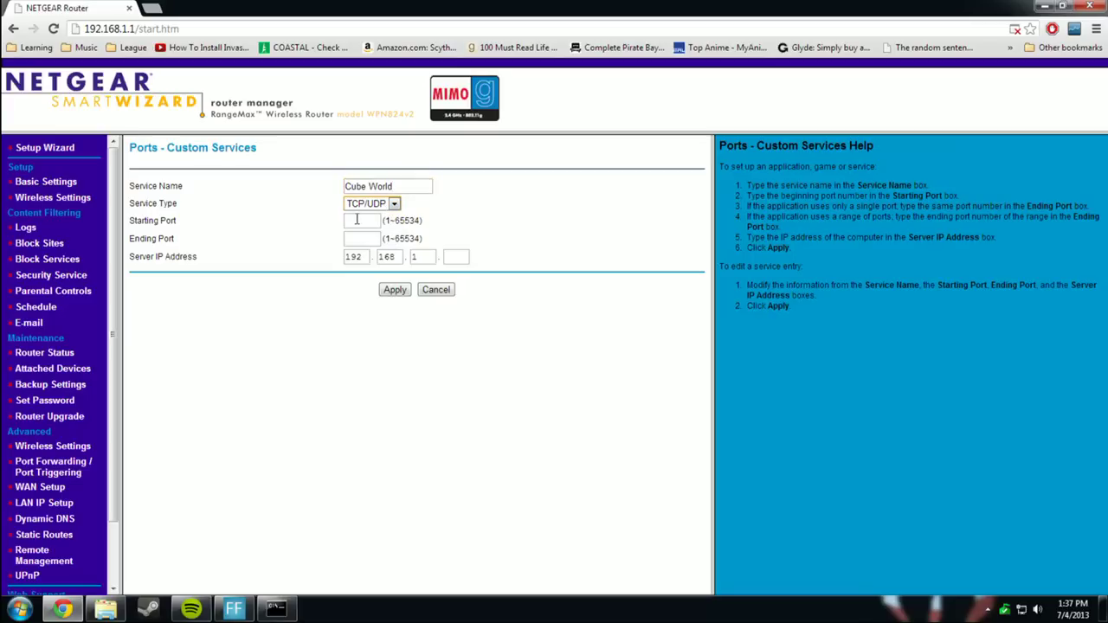
Step: Set both the starting port and the ending port of the custom service to 12345
click(356, 220)
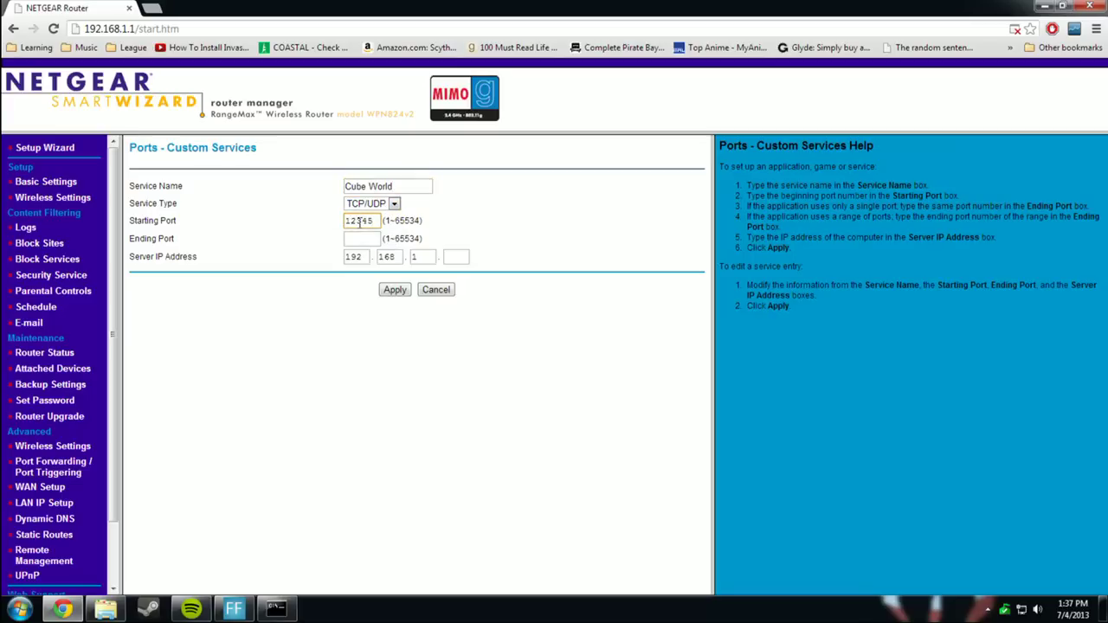
key(Tab)
text(12345)
Step: Check the IPv4 address in the Command Prompt output and complete the custom service's Server IP Address as 192.168.1.3
click(459, 257)
click(277, 610)
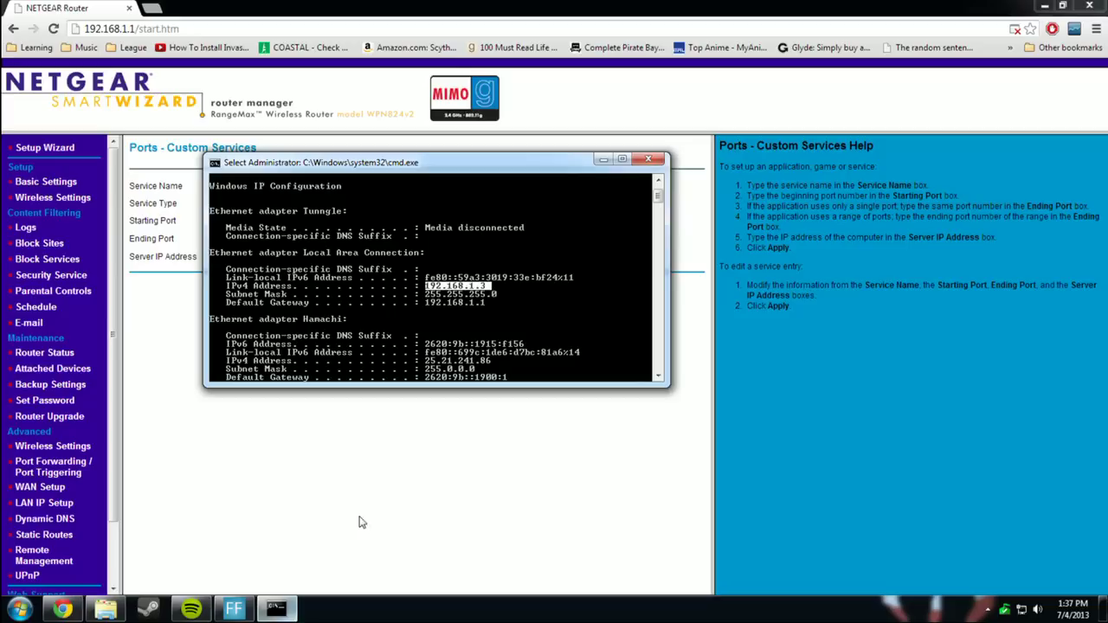
right_click(547, 349)
click(604, 158)
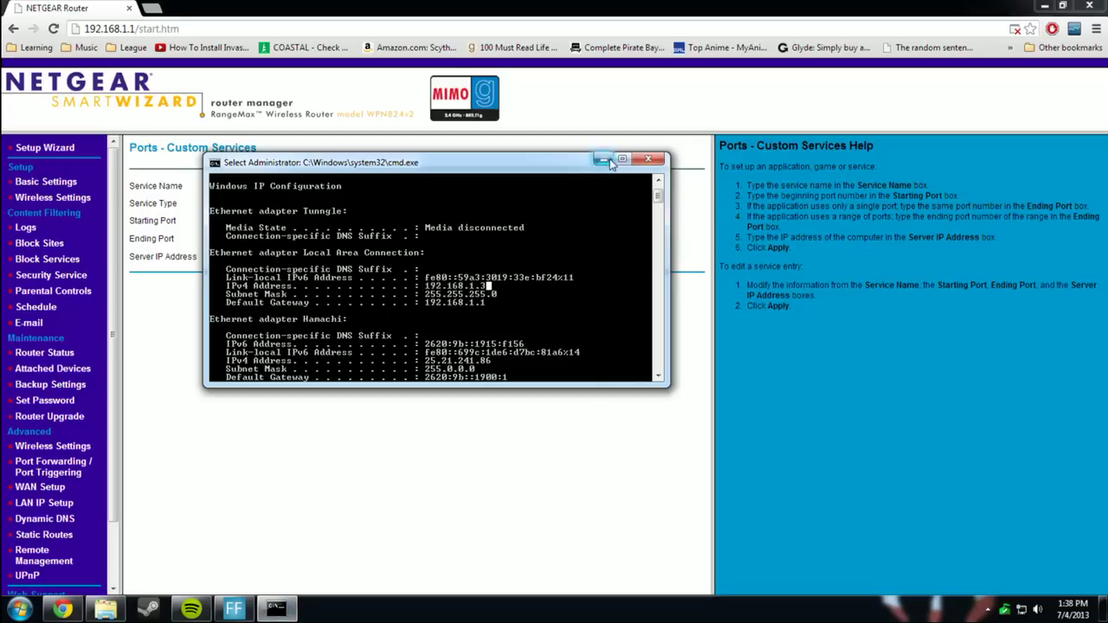
text(3)
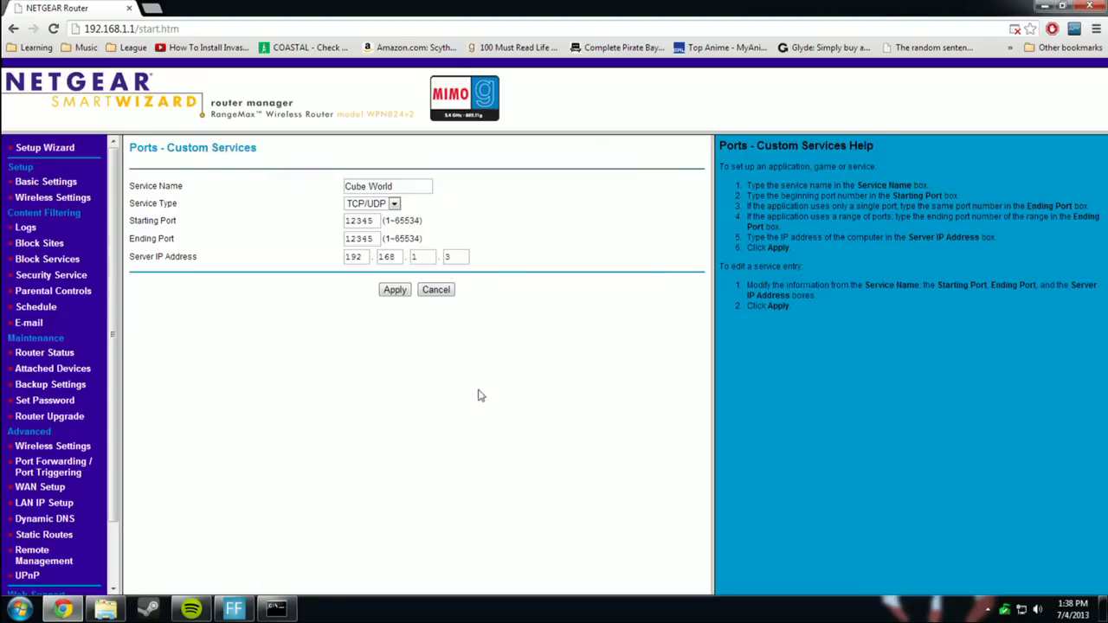
Step: Rename the custom service to CubeWorld without the space and apply the port-forwarding entry
click(395, 290)
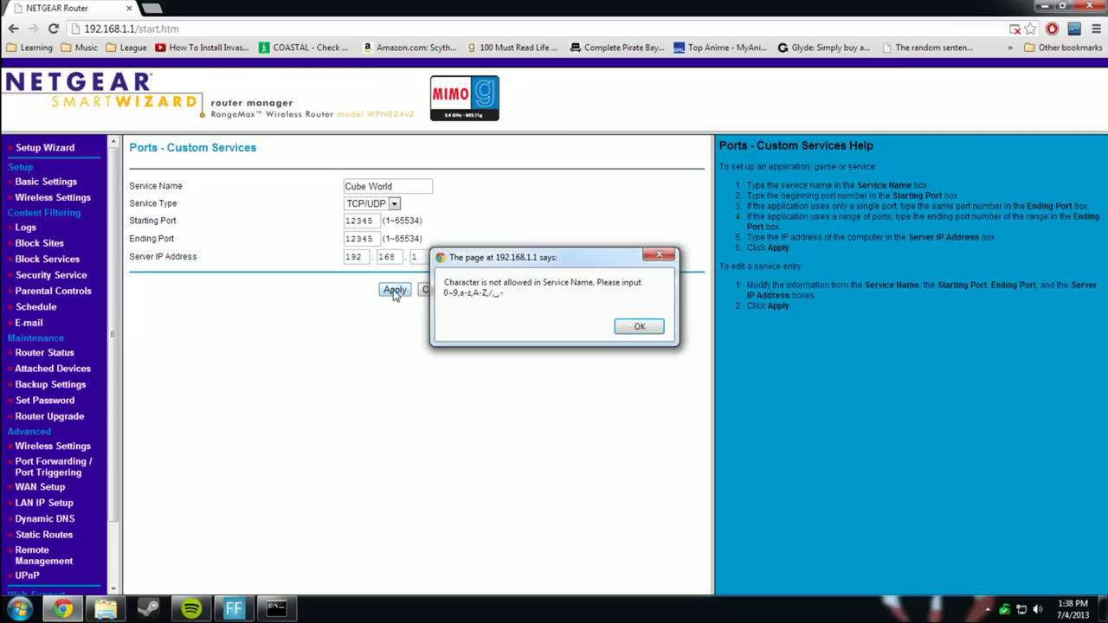
click(640, 327)
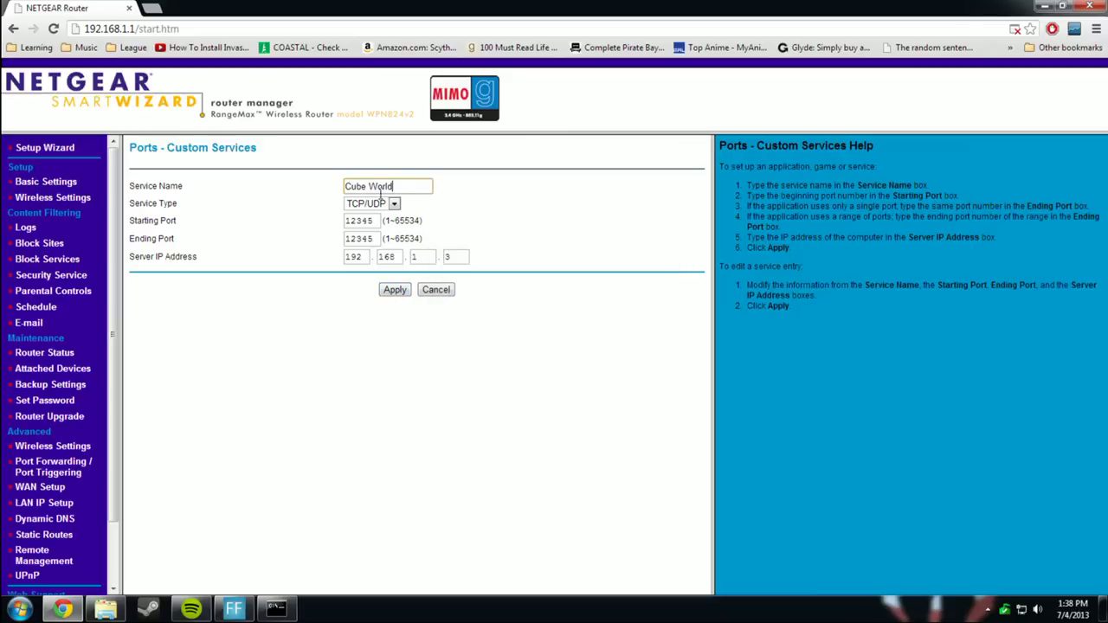
key(BackSpace)
click(391, 291)
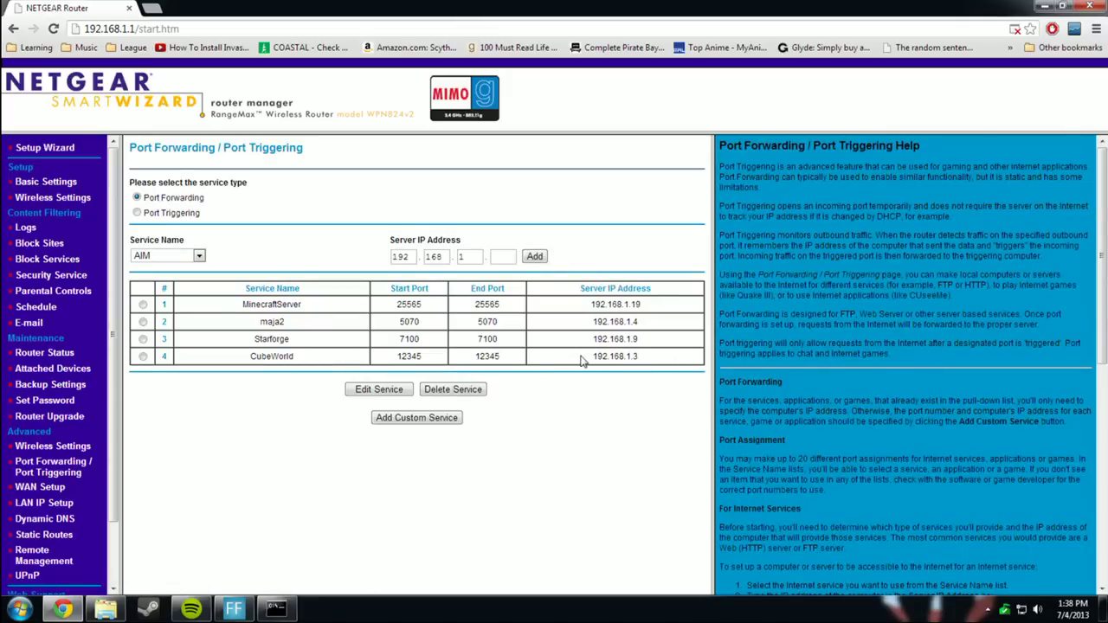
Step: Minimize the browser and close the Command Prompt window
click(1043, 8)
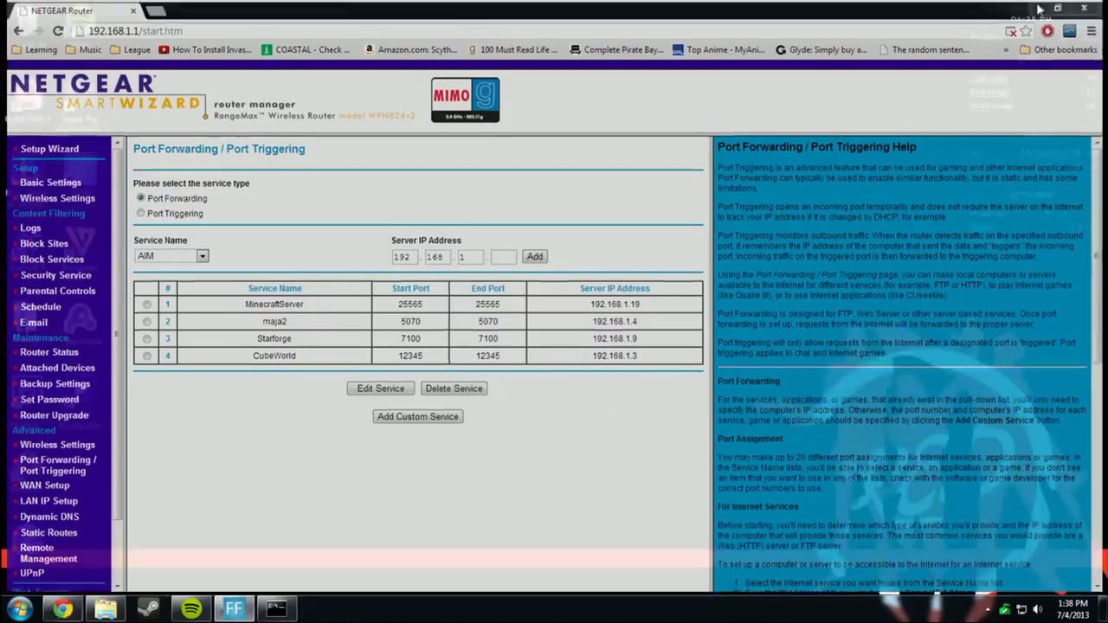
click(277, 608)
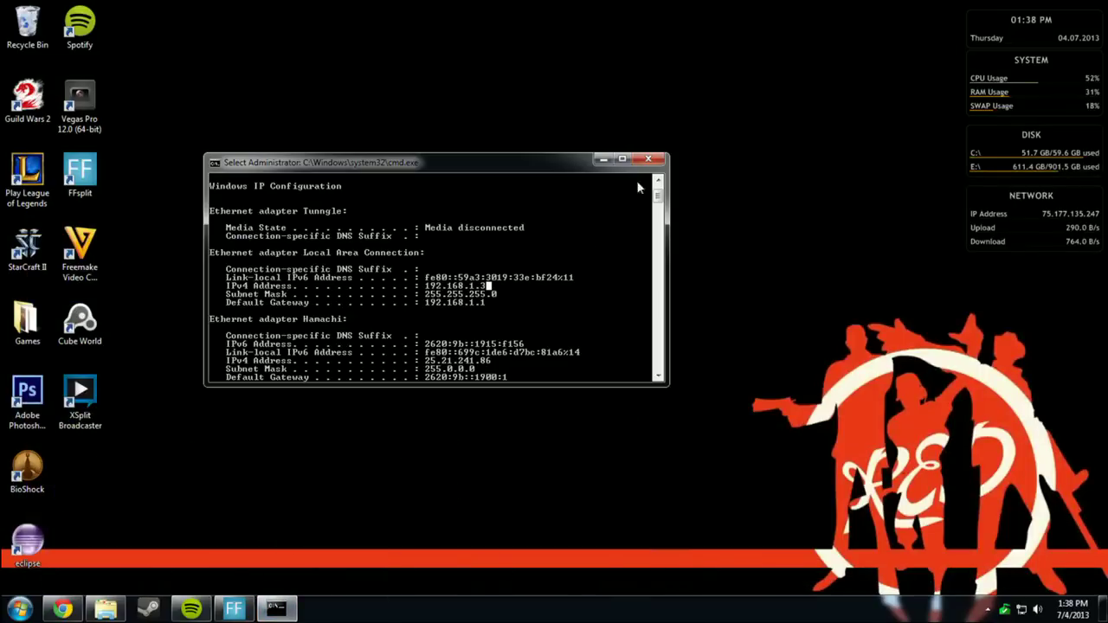
click(654, 166)
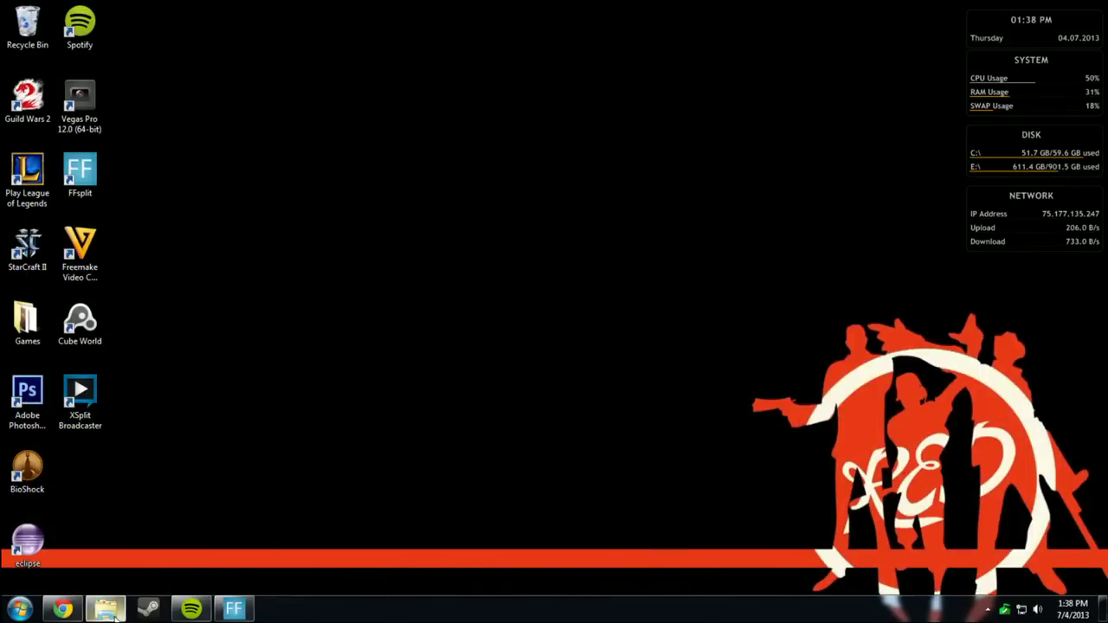
Step: Start the Server application from the Cube World folder and launch the Cube World game launcher from the desktop
click(105, 610)
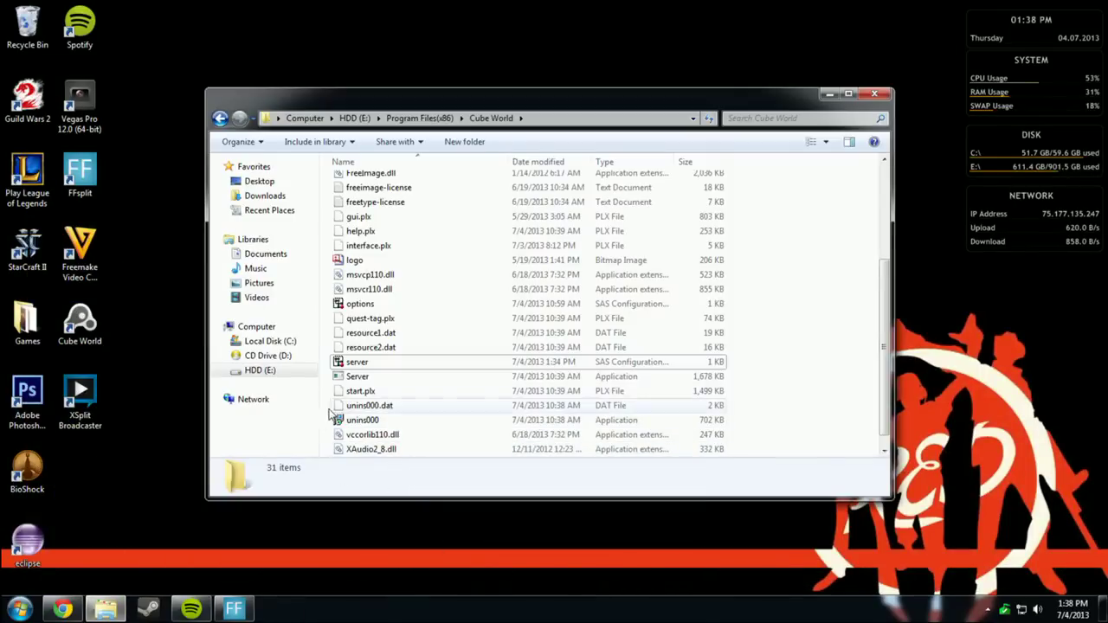
double_click(357, 376)
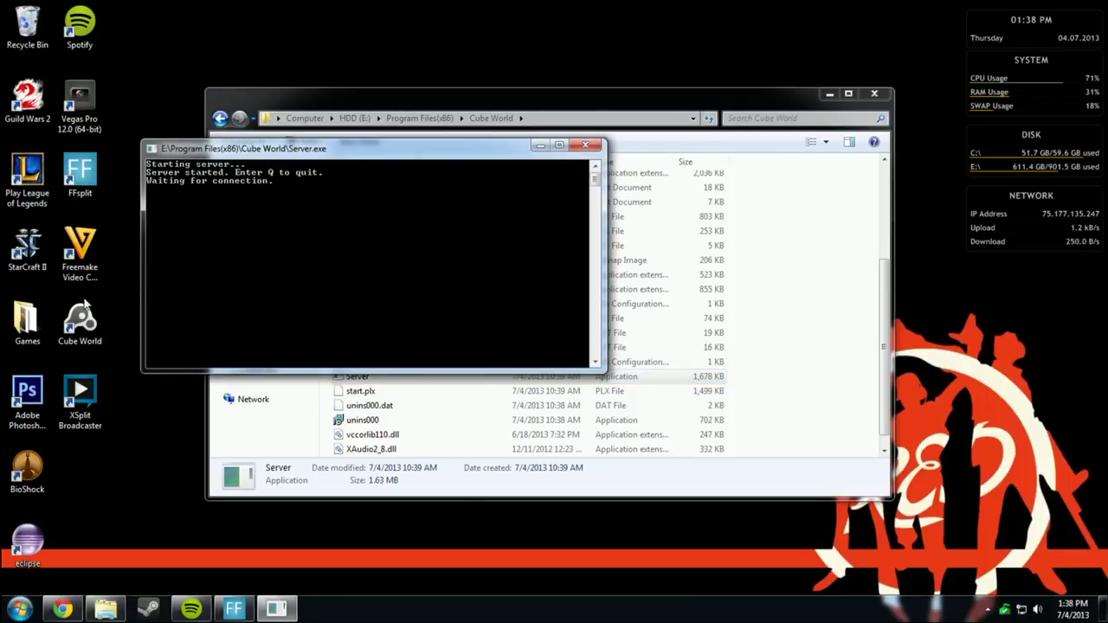
double_click(90, 330)
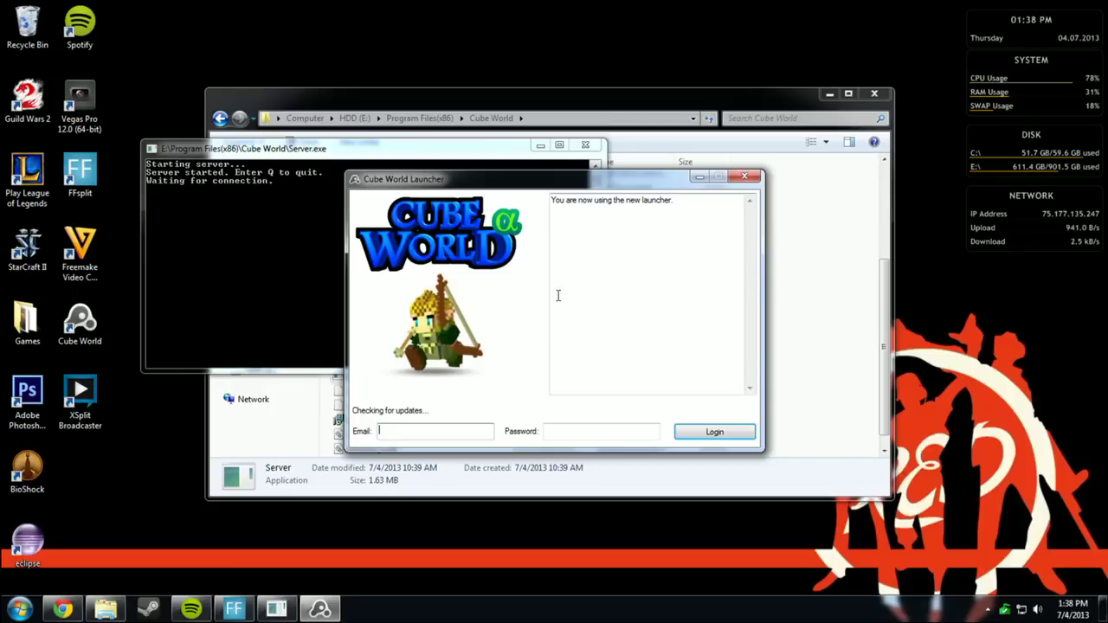
Step: Close the Cube World Launcher, the server console and the Cube World folder window
click(744, 177)
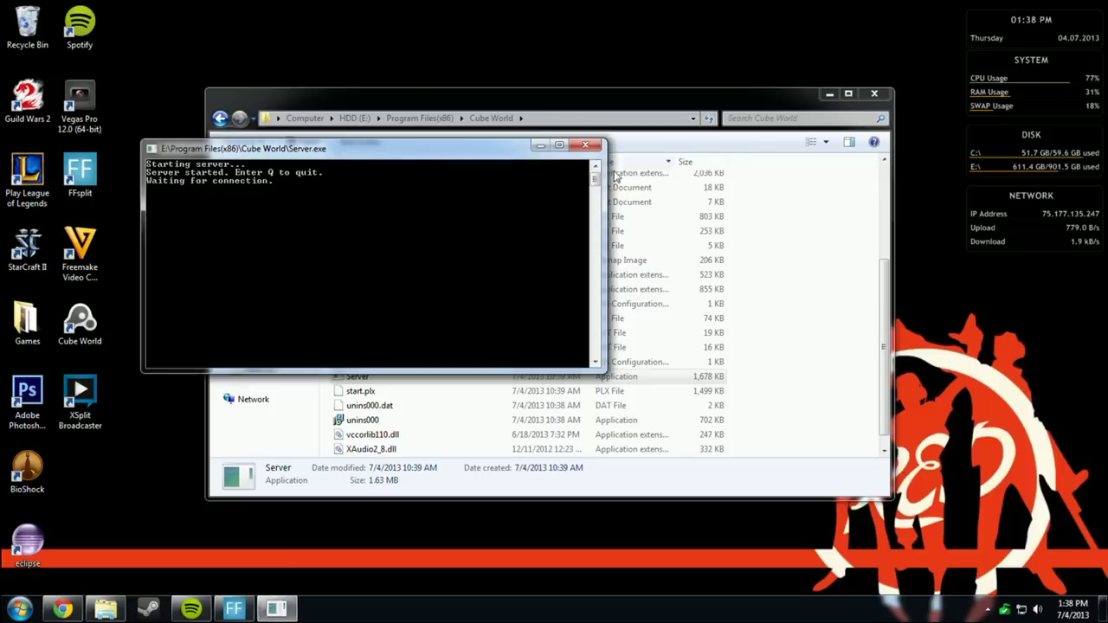
click(586, 145)
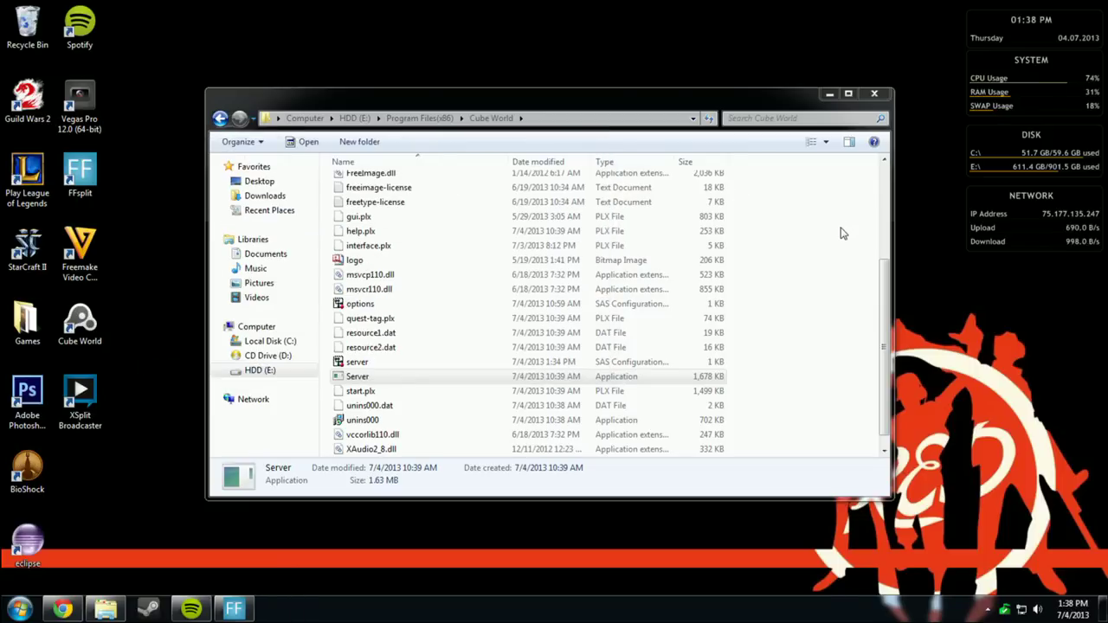
click(874, 93)
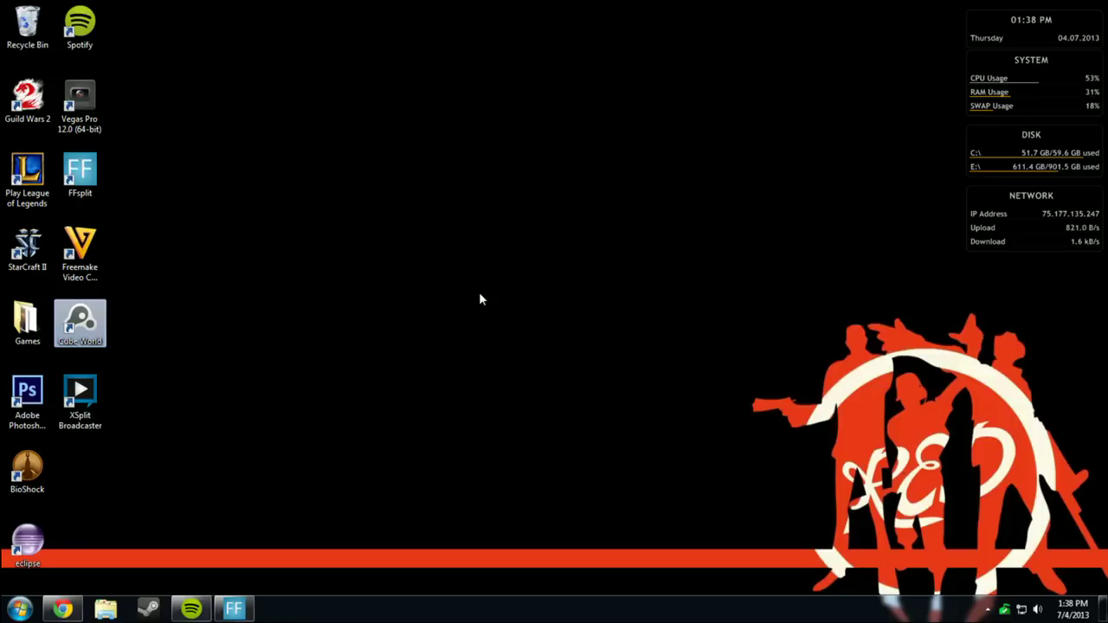
click(341, 438)
Step: Switch back to Chrome and search for "what is my ip" in a new tab
click(62, 609)
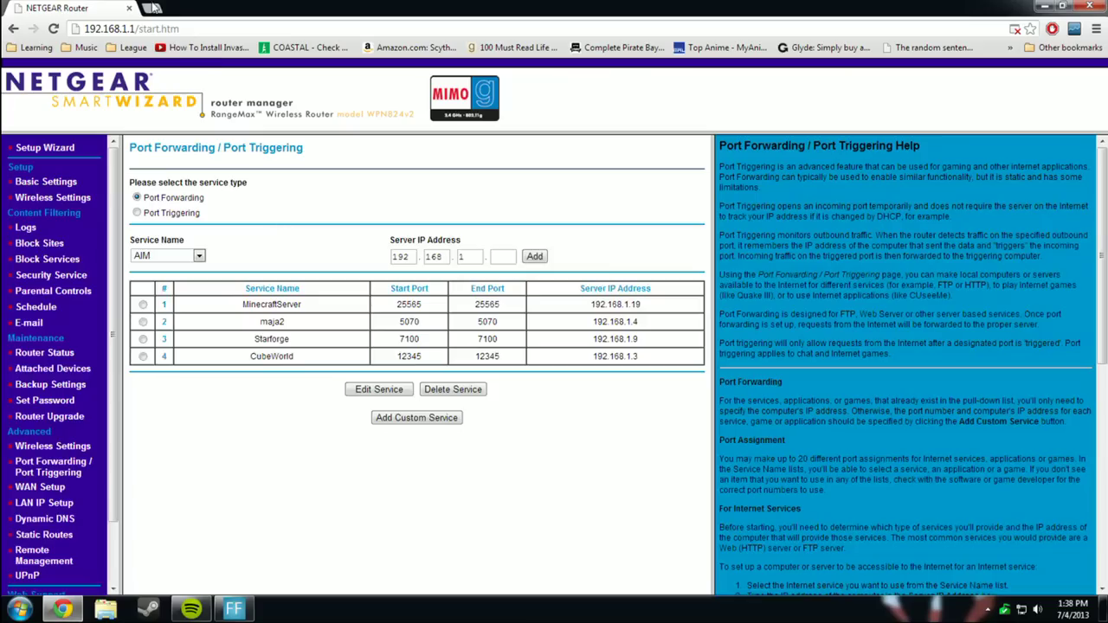
click(151, 8)
text(wha)
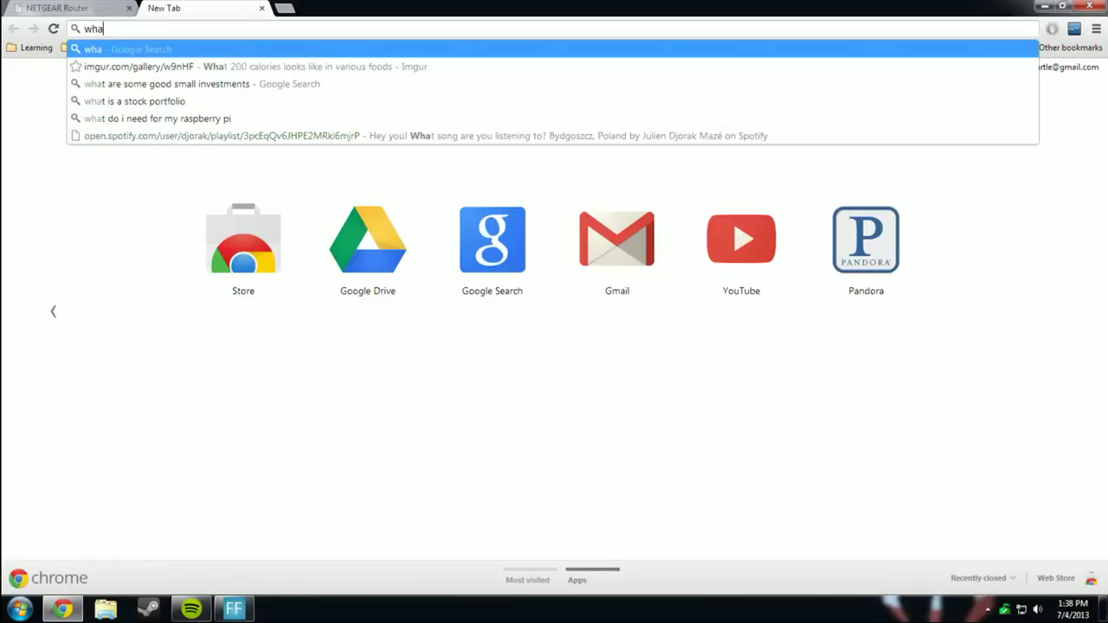
text(t is my ip)
key(Return)
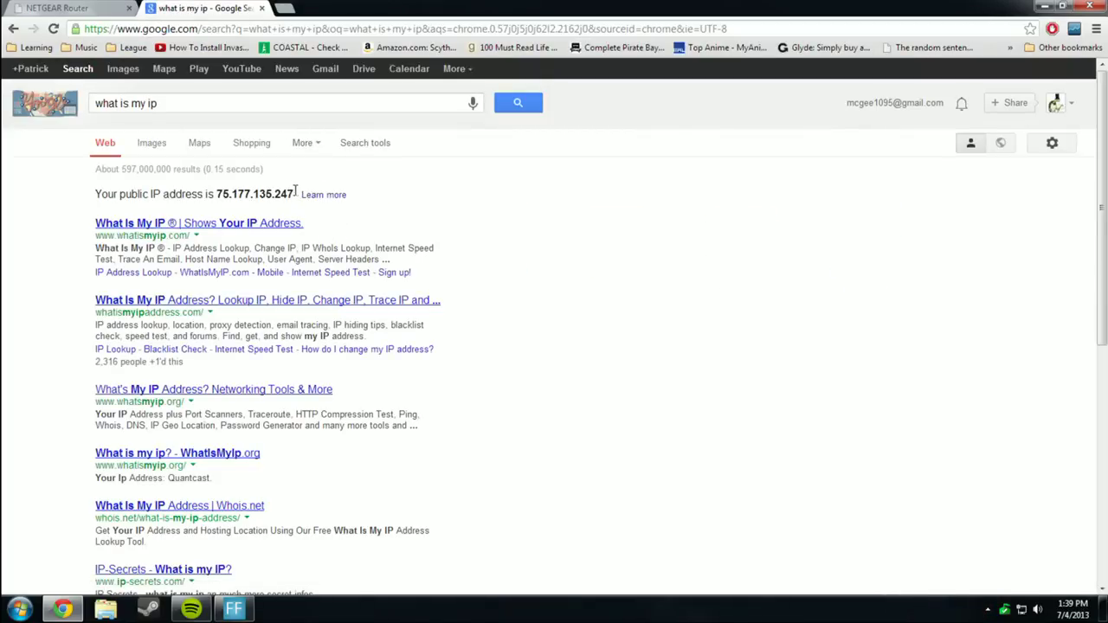
Step: Mark the public IP address in the search results, and close the browser
drag(296, 194, 214, 194)
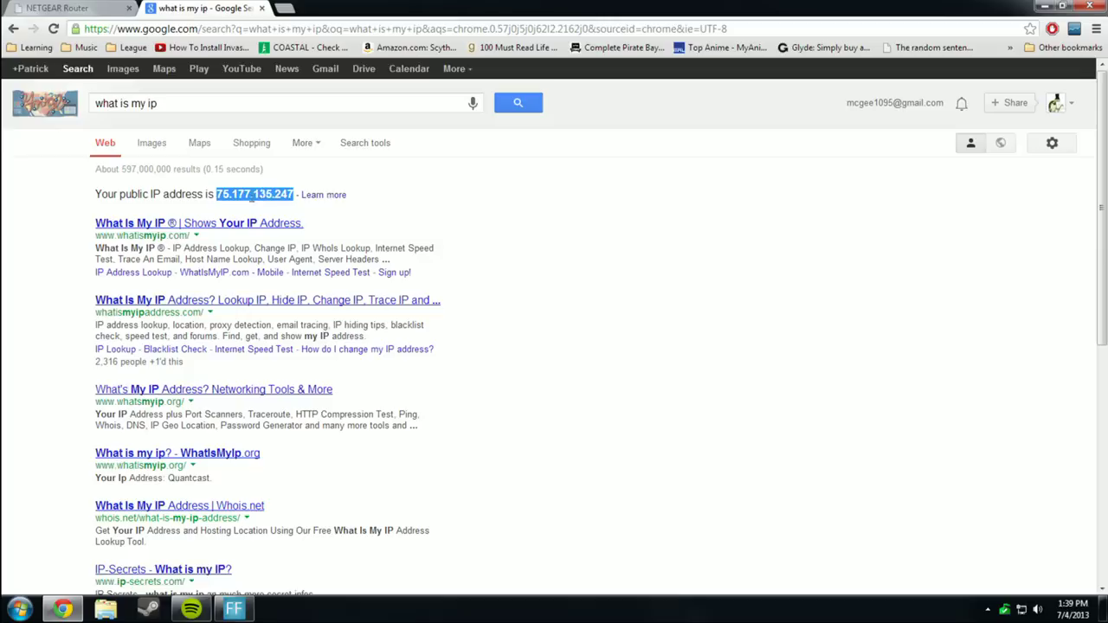
drag(296, 194, 220, 192)
click(1089, 6)
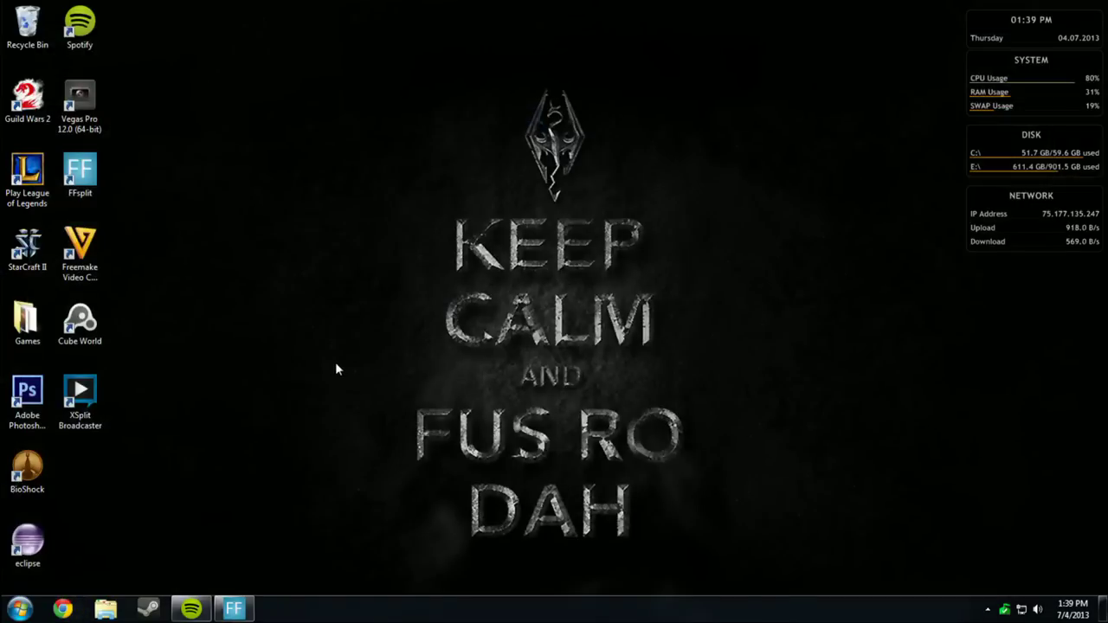